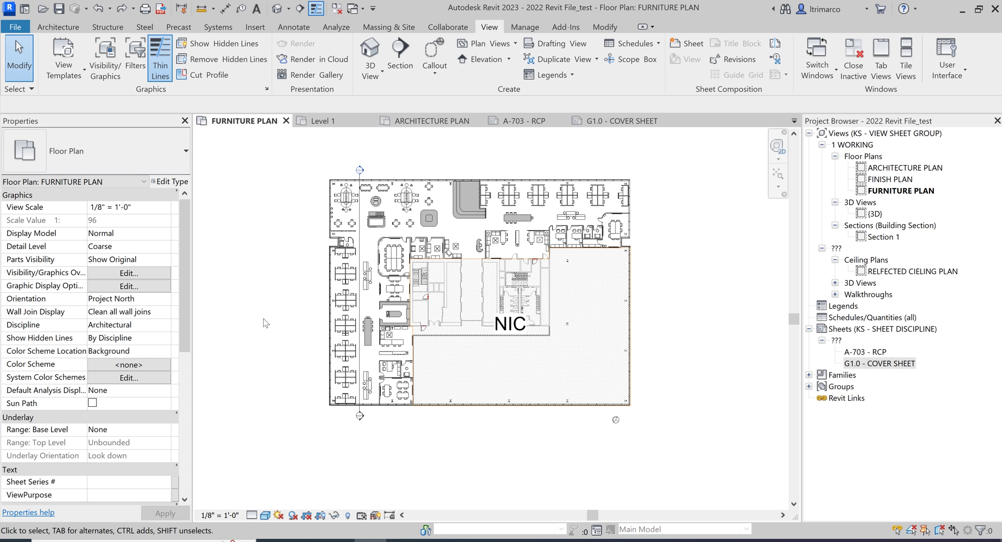
- Look through the architecture, finish and furniture floor plan views listed in the project
middle_drag(393, 351, 415, 376)
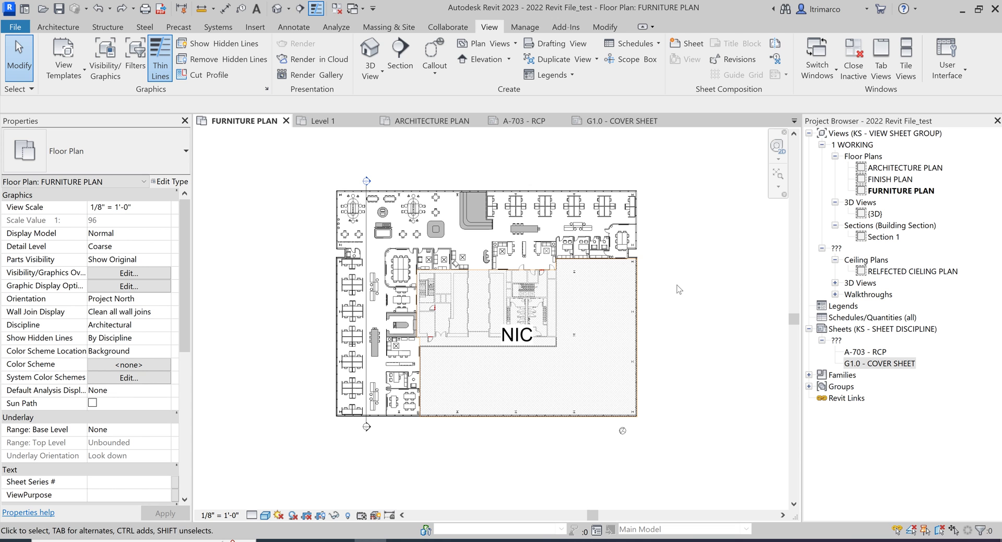
mouse_move(490, 297)
middle_down()
mouse_move(520, 308)
mouse_move(498, 295)
middle_up()
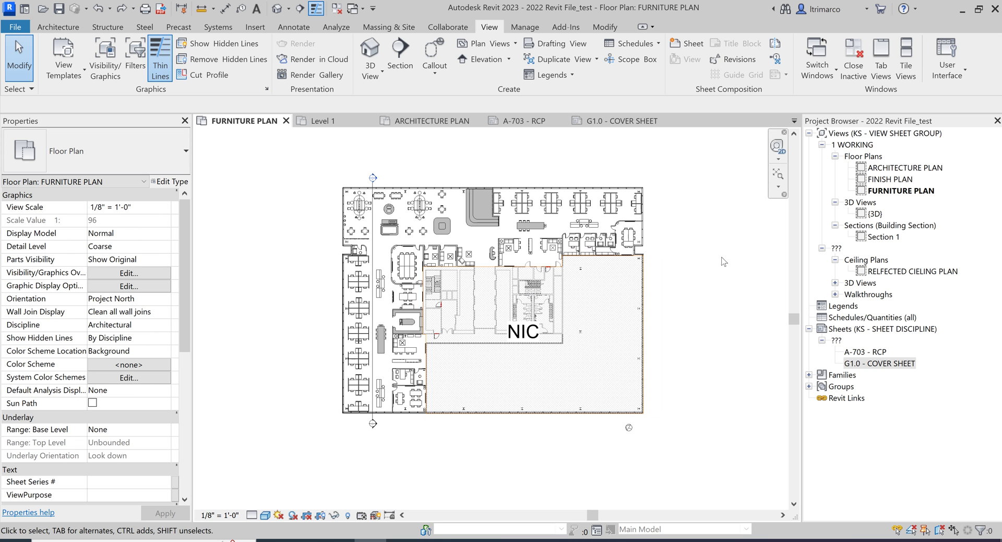
click(860, 157)
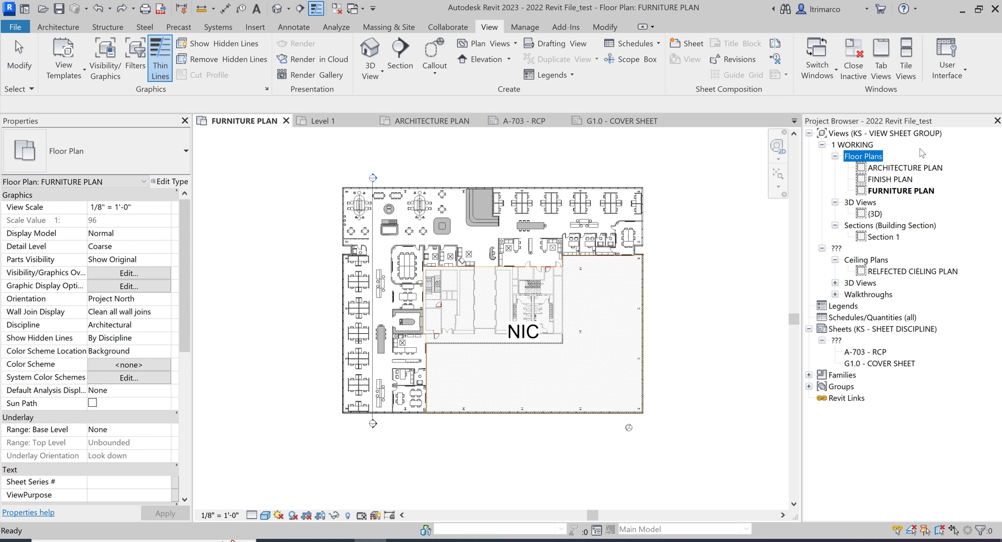
click(901, 168)
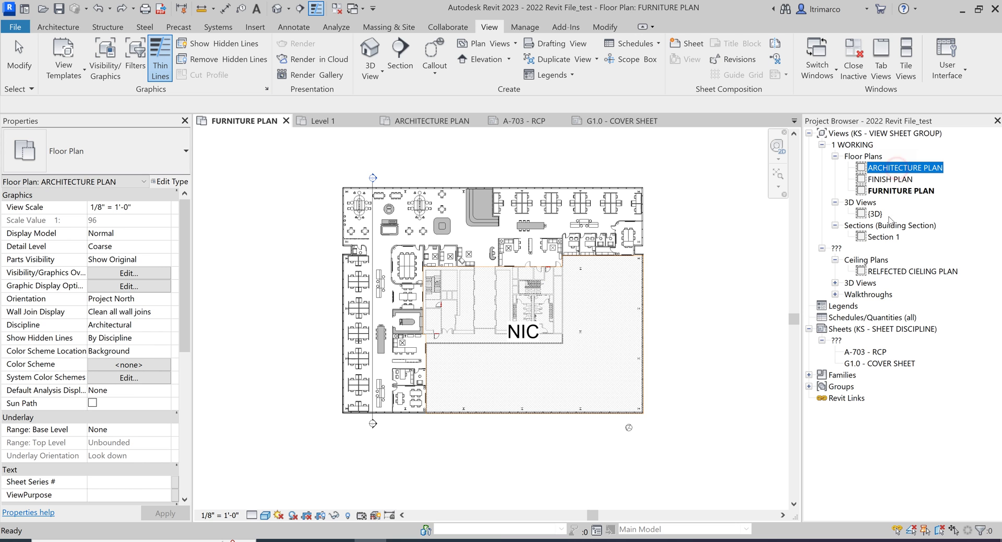
click(891, 179)
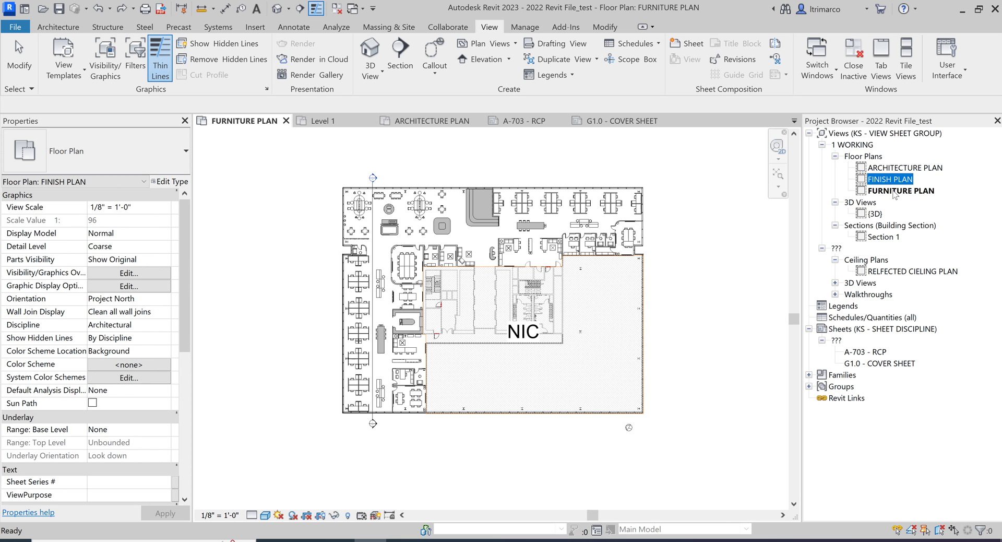
click(894, 192)
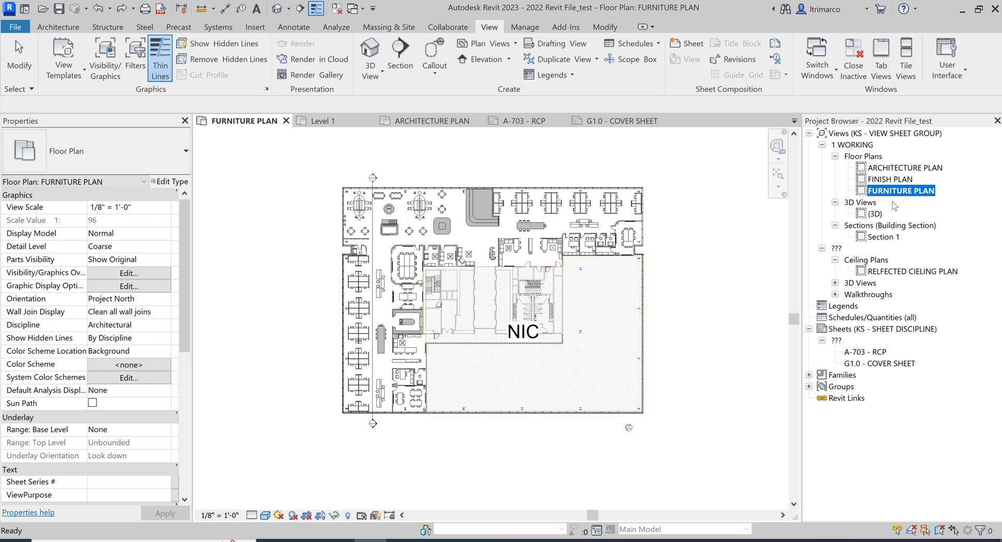
click(891, 168)
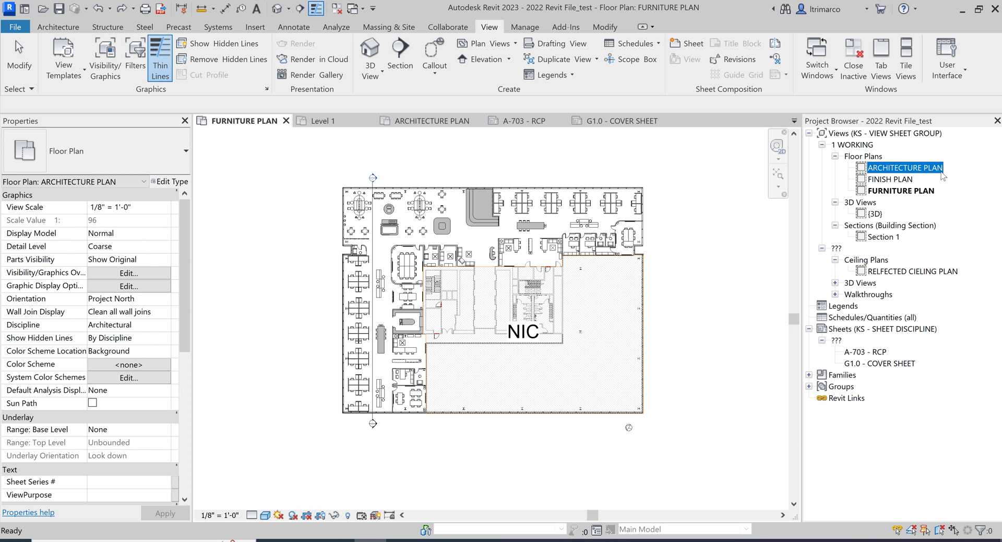
click(920, 190)
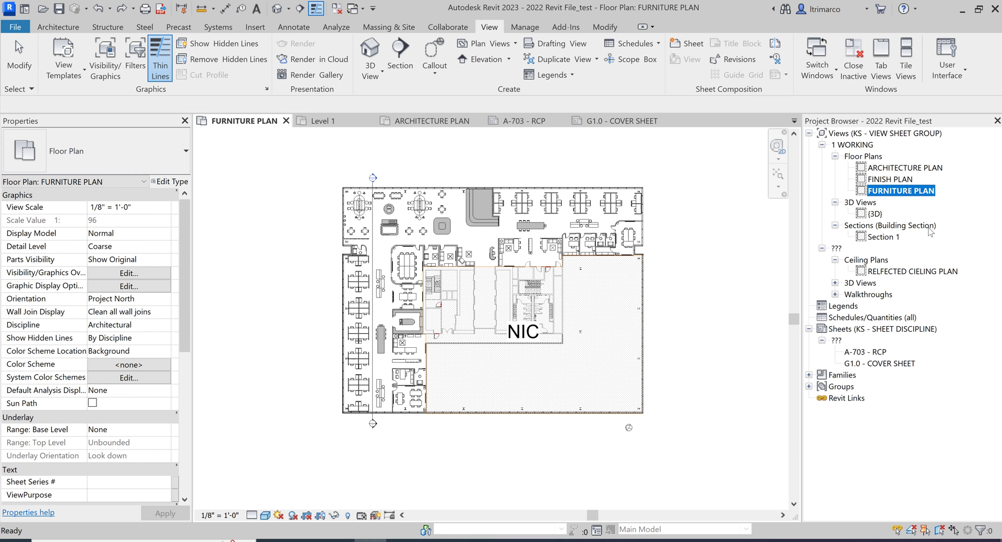
- Duplicate the FURNITURE PLAN view with detailing
right_click(894, 190)
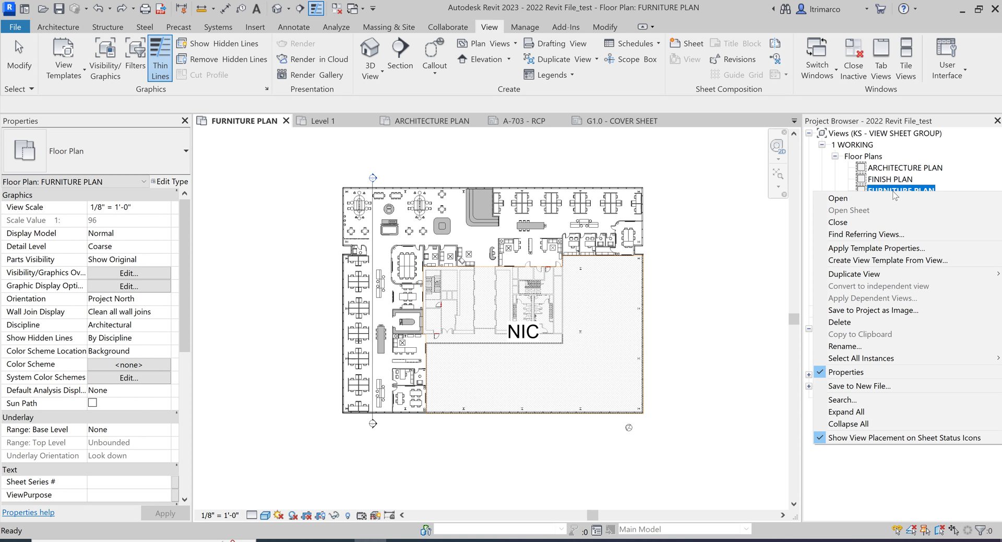
mouse_move(846, 274)
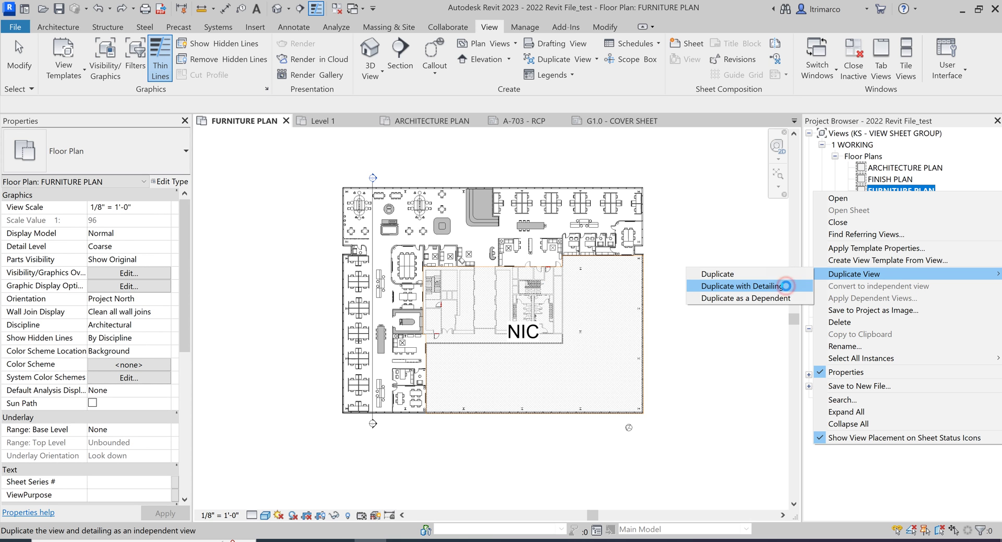
click(787, 286)
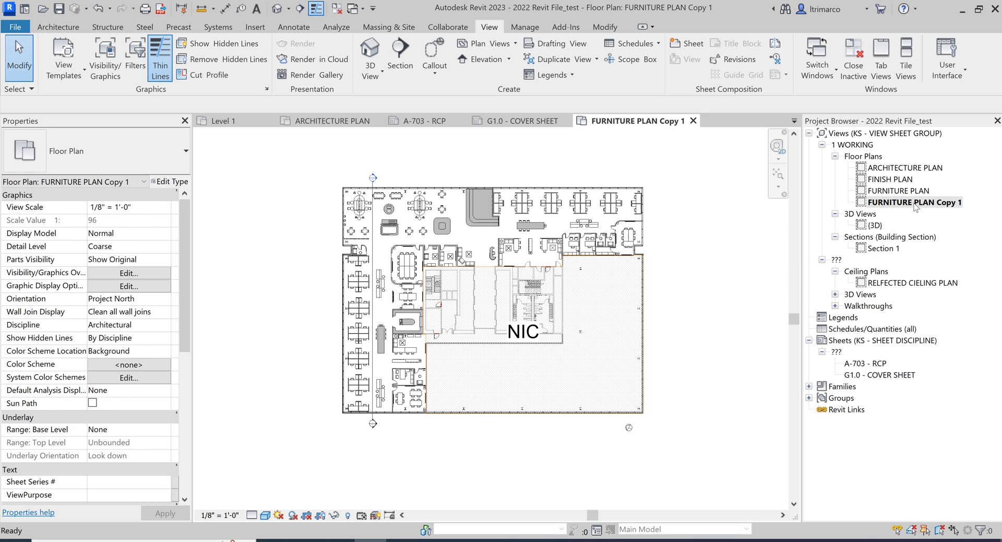
- Rename the duplicated furniture plan view as ELECTRICAL PLAN
right_click(914, 203)
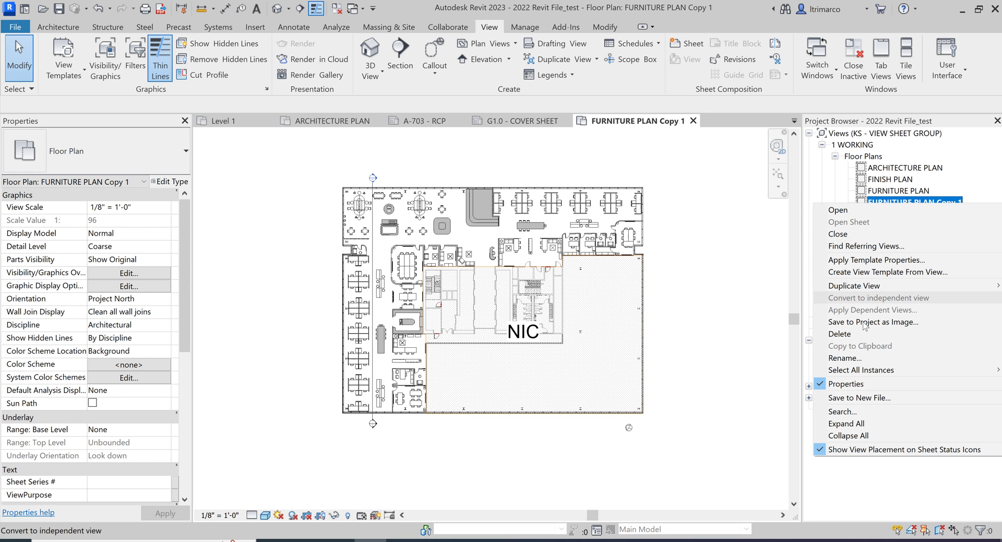
click(859, 357)
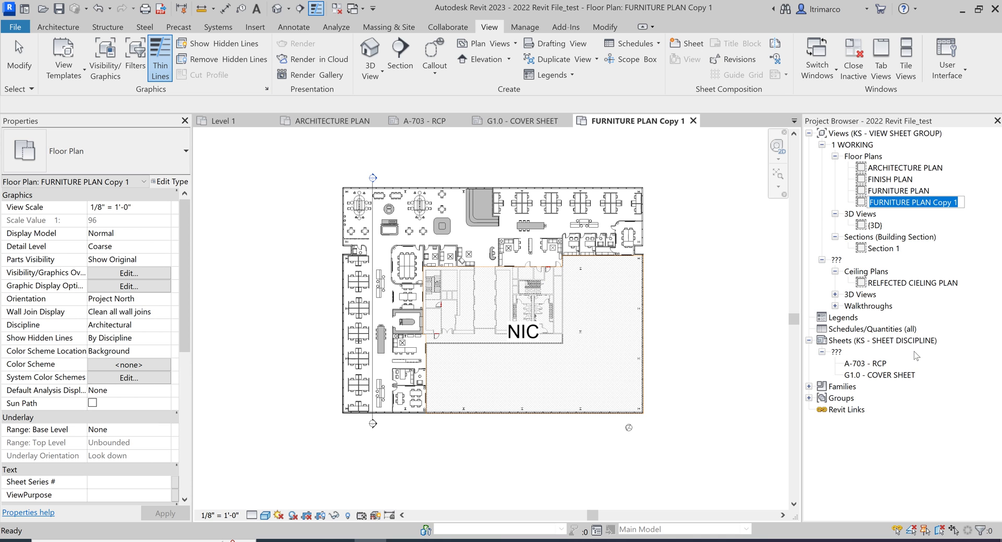
key(BackSpace)
text(ELECT)
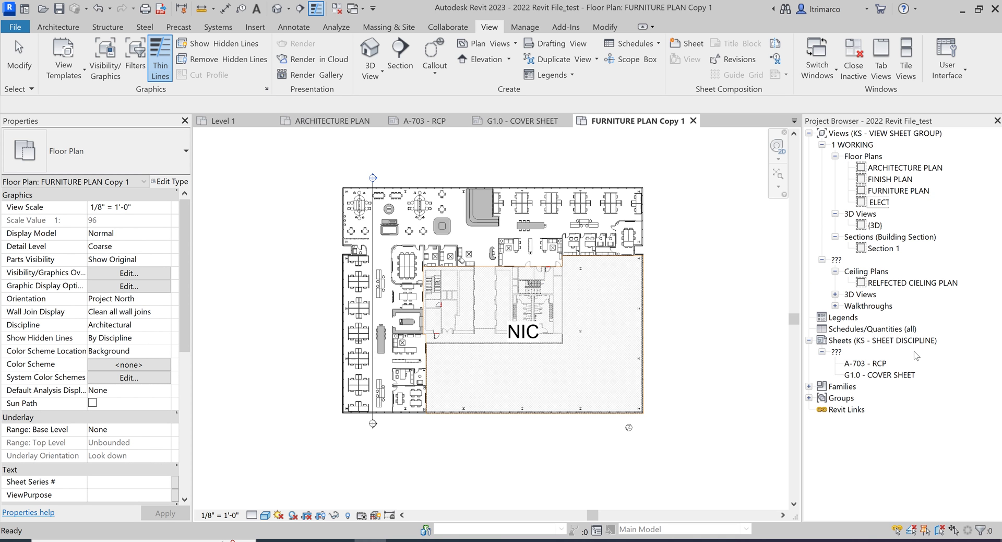
text(RICAL PLAN)
click(888, 179)
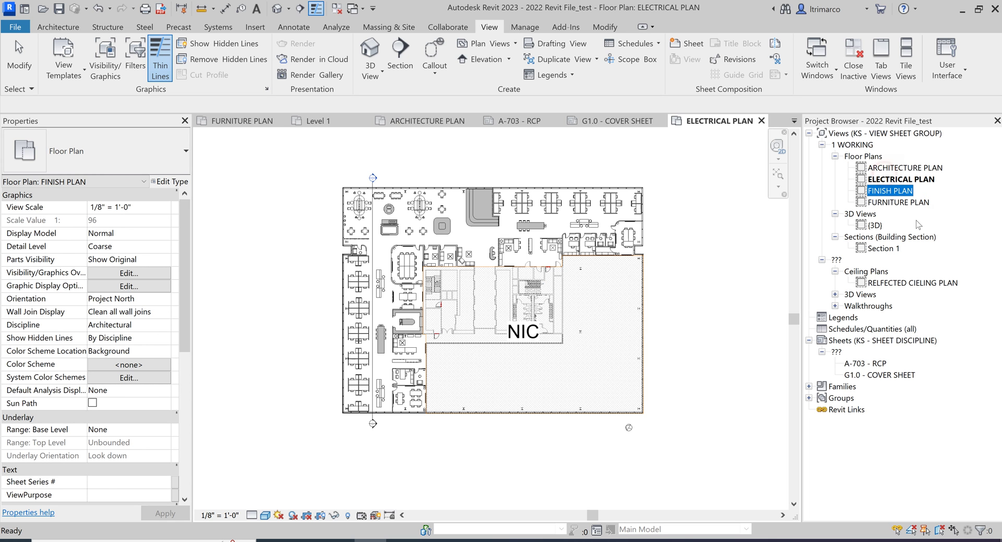
click(893, 168)
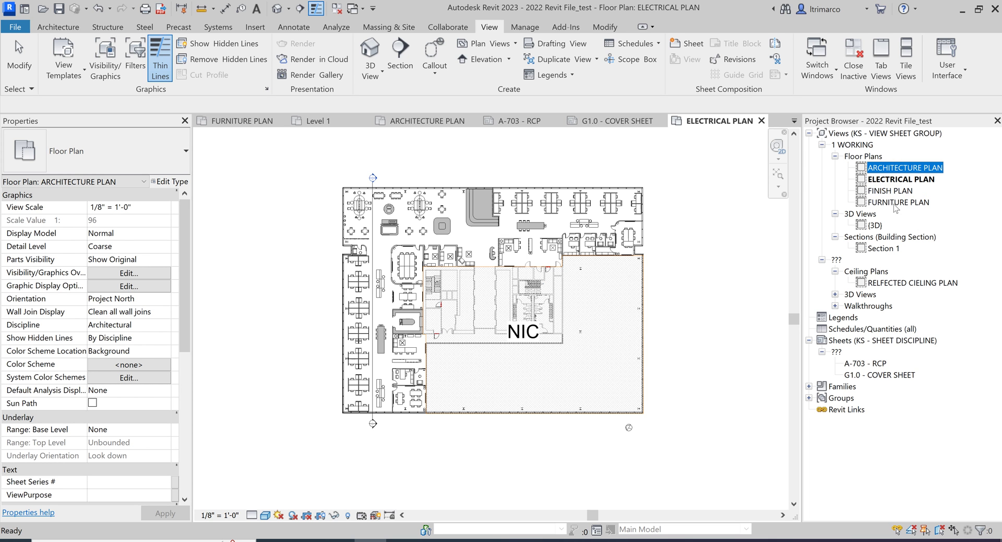
shift+click(895, 203)
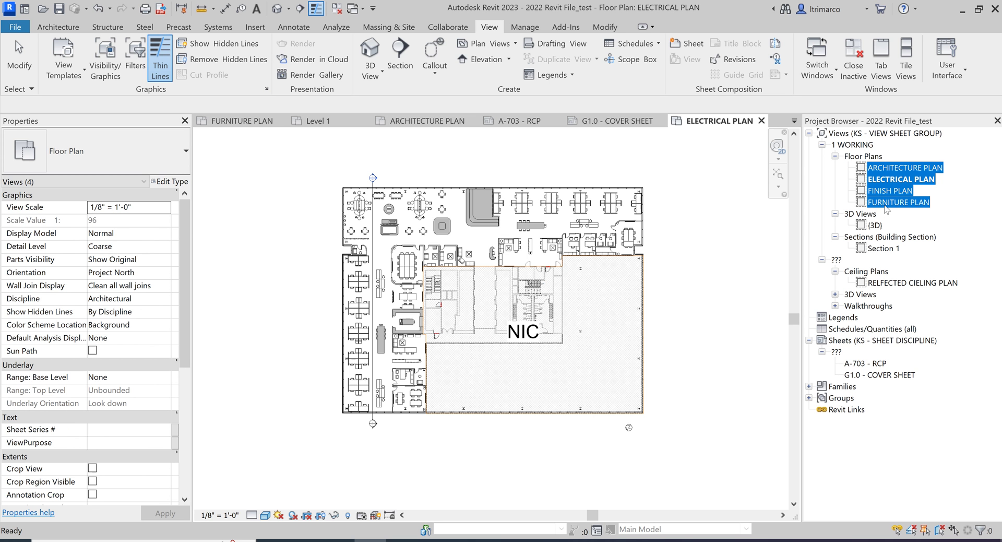
click(879, 248)
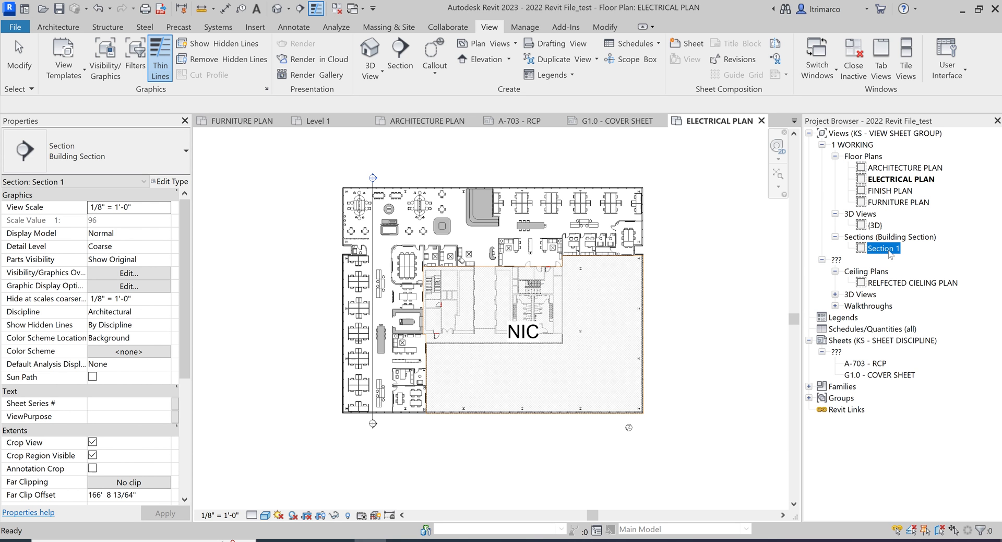
right_click(889, 252)
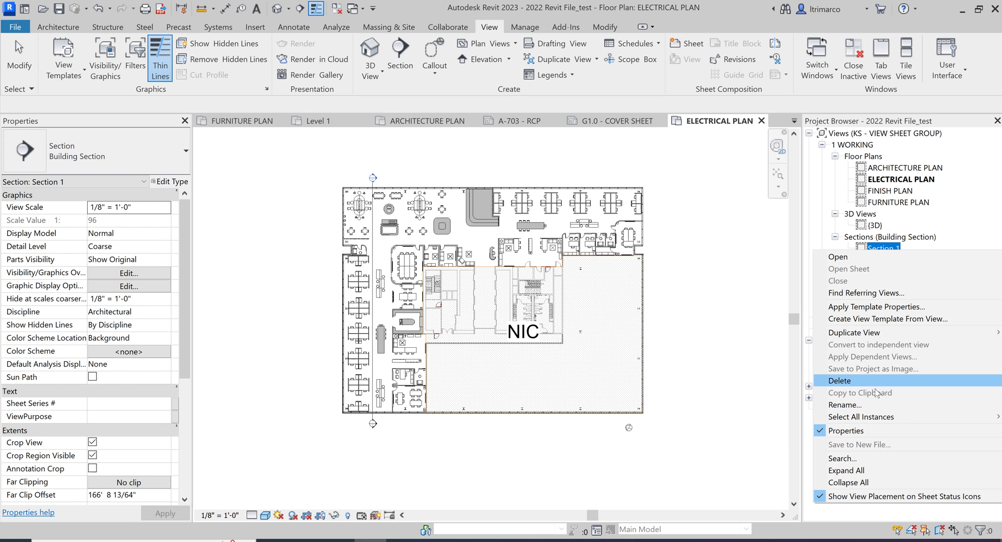
click(882, 404)
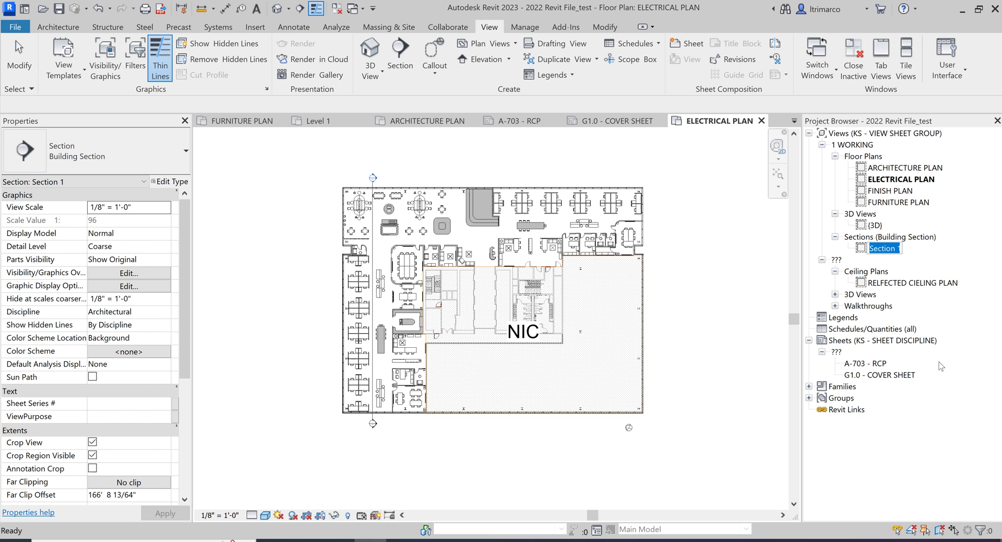
click(939, 362)
- Rename the building section view Section 1 as NORTH SECTION
right_click(884, 249)
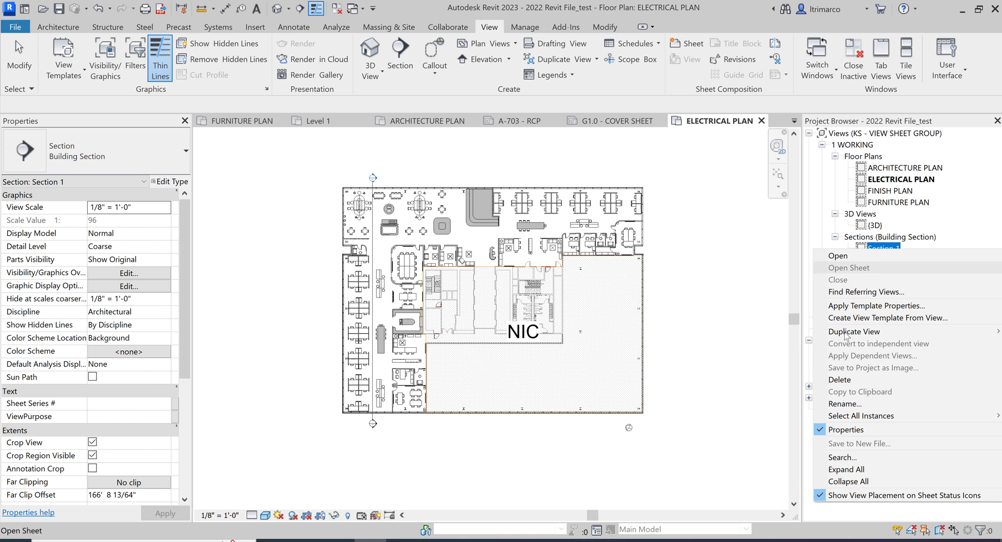
click(846, 404)
text(NORT)
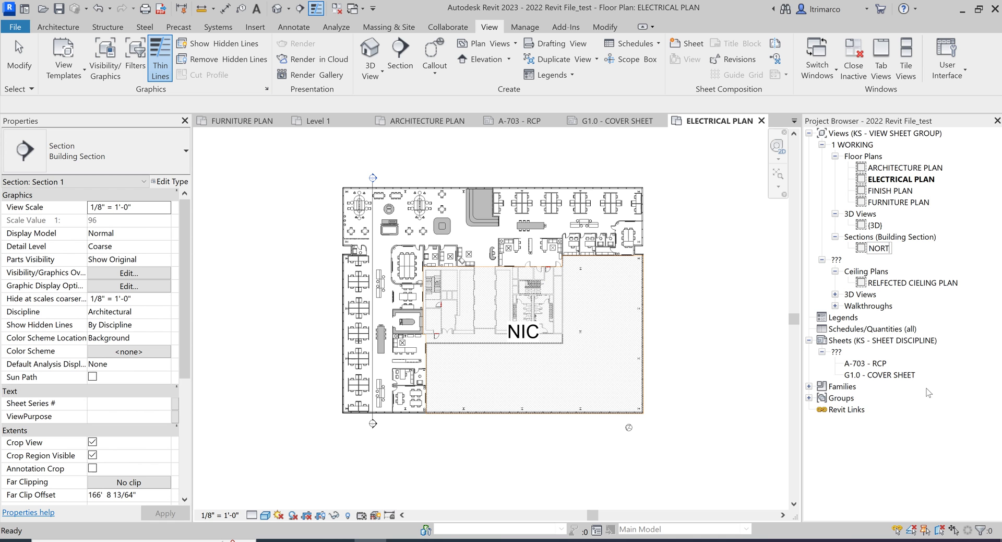
text(H SECTION)
click(917, 282)
- Correct the ceiling plan view's name to RELFECTED CEILING PLAN and decline renaming the corresponding level and views
right_click(918, 285)
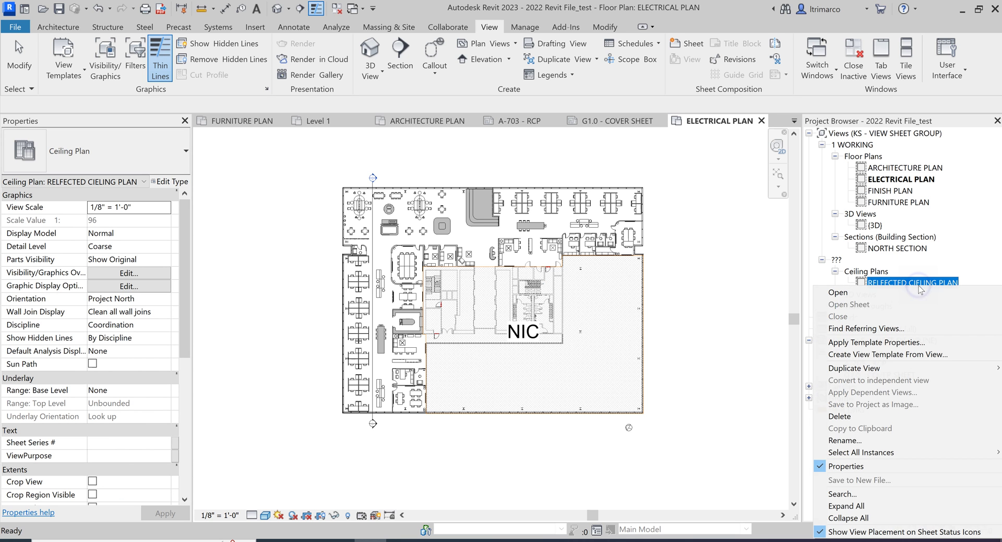
click(864, 441)
key(Home)
key(BackSpace)
key(Delete)
text(EI)
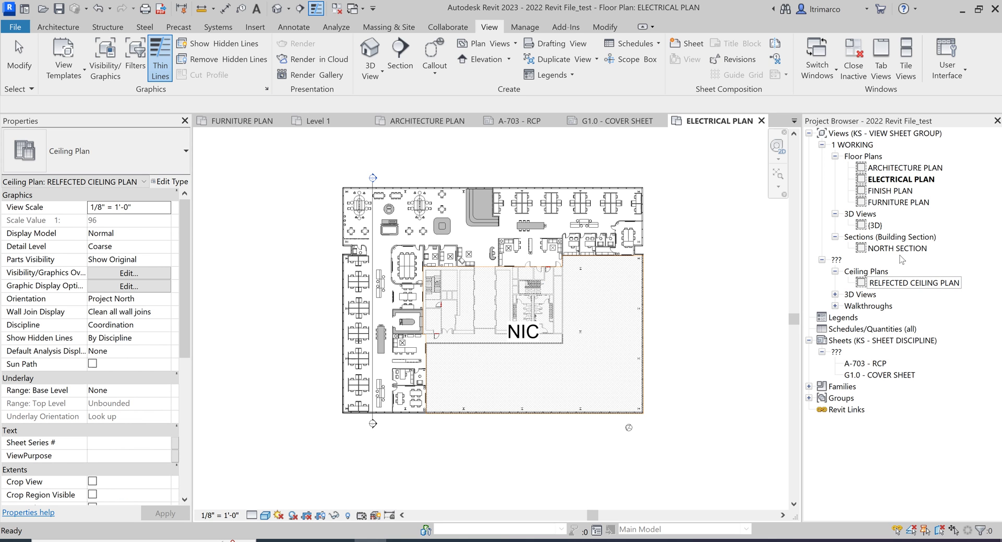
key(Return)
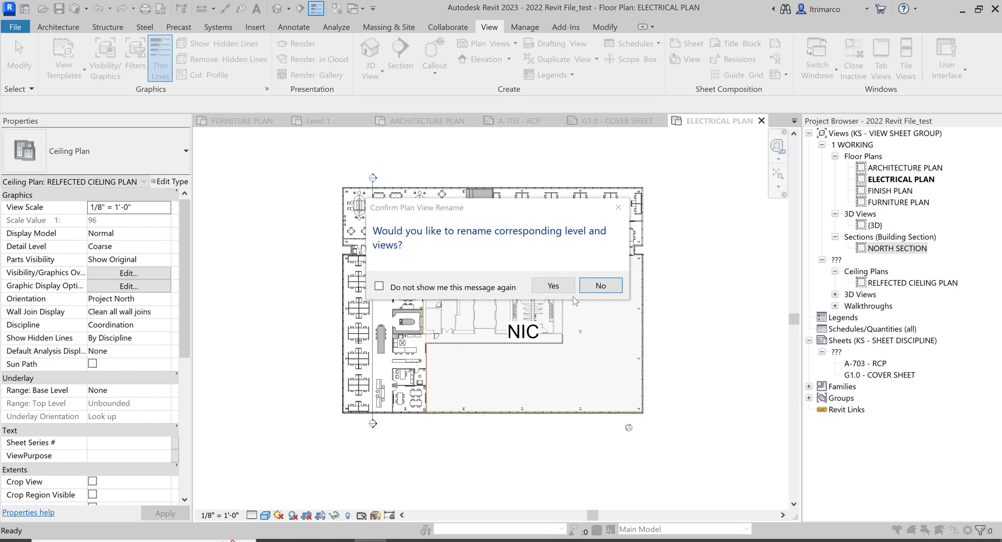
click(598, 286)
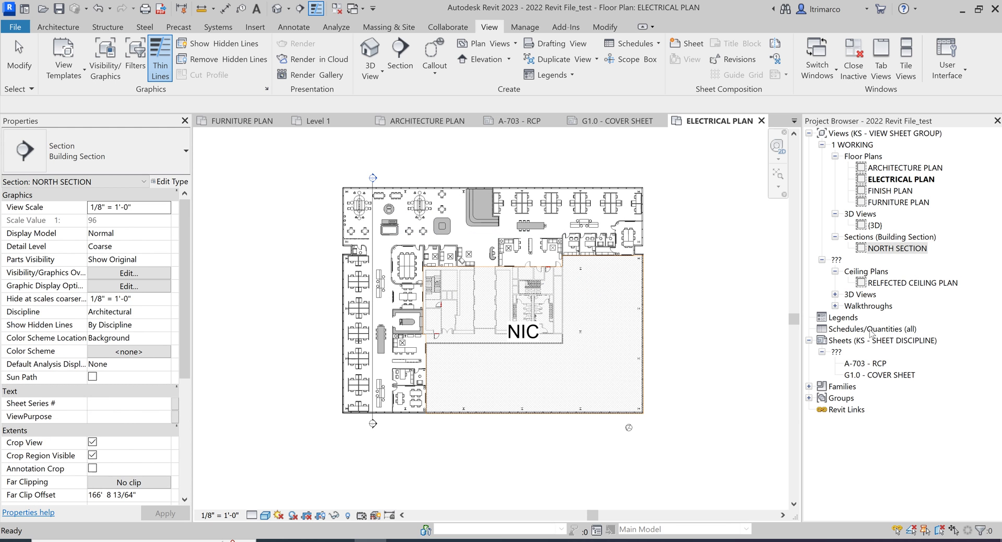
- Start a new sheet and choose the E1 30 x 42 Horizontal_Steelcase titleblock for it
click(845, 341)
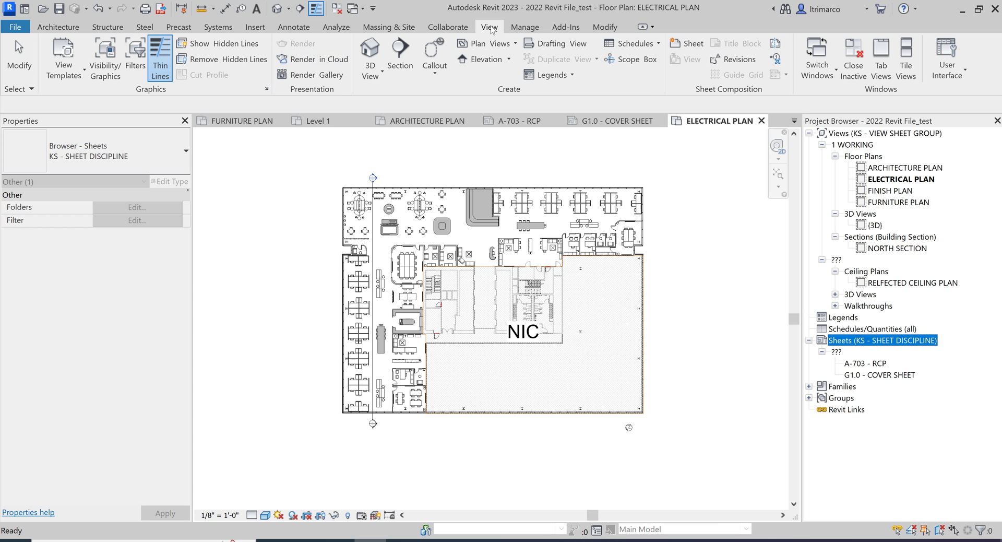
click(695, 46)
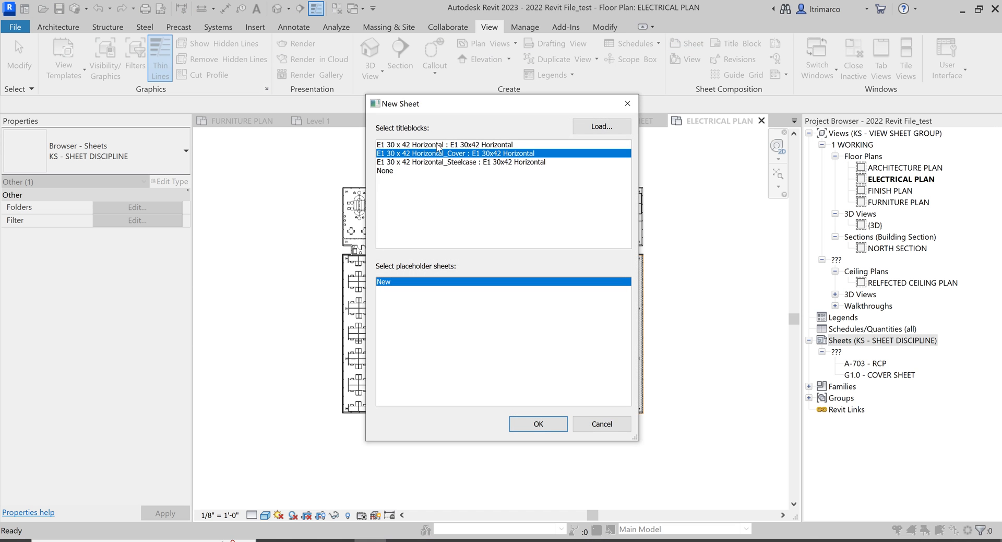
click(465, 162)
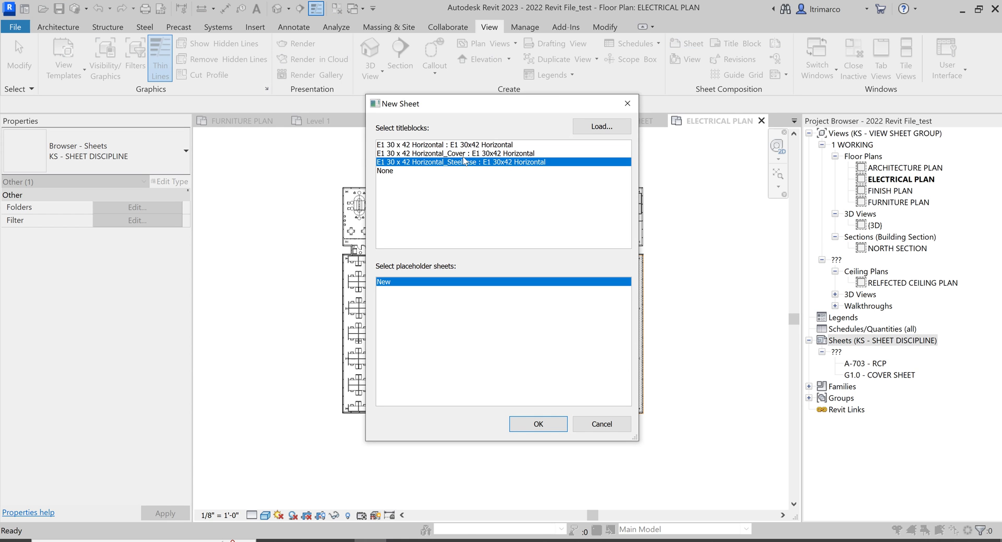
click(464, 156)
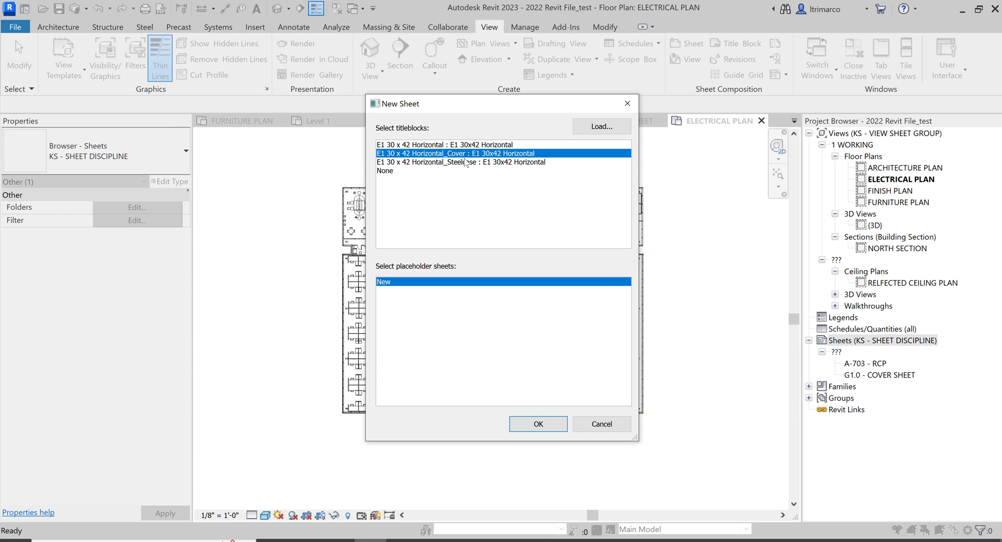
click(453, 154)
click(459, 162)
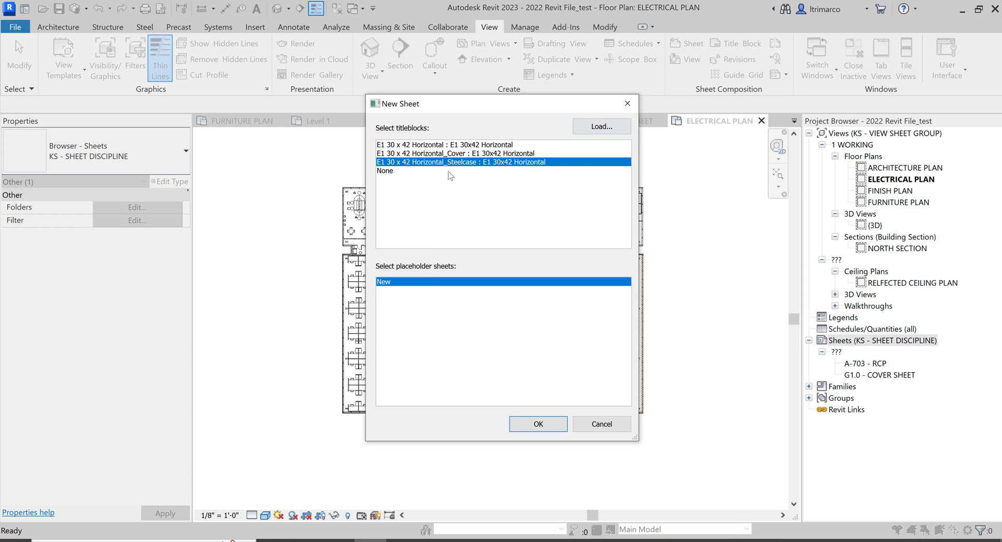
- Browse the Imperial Library's Titleblocks folder for loadable families and preview E1 30 x 42 Horizontal
click(607, 131)
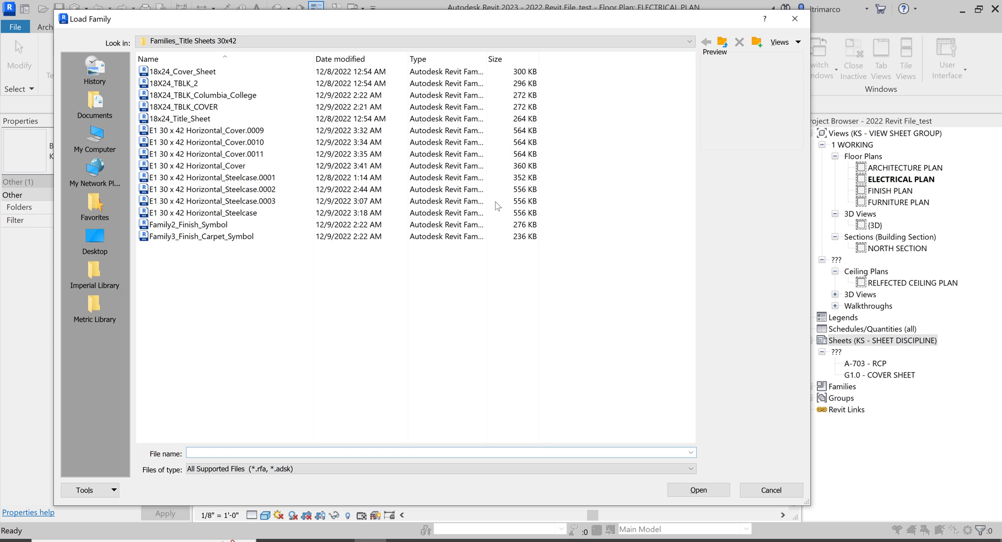
click(93, 270)
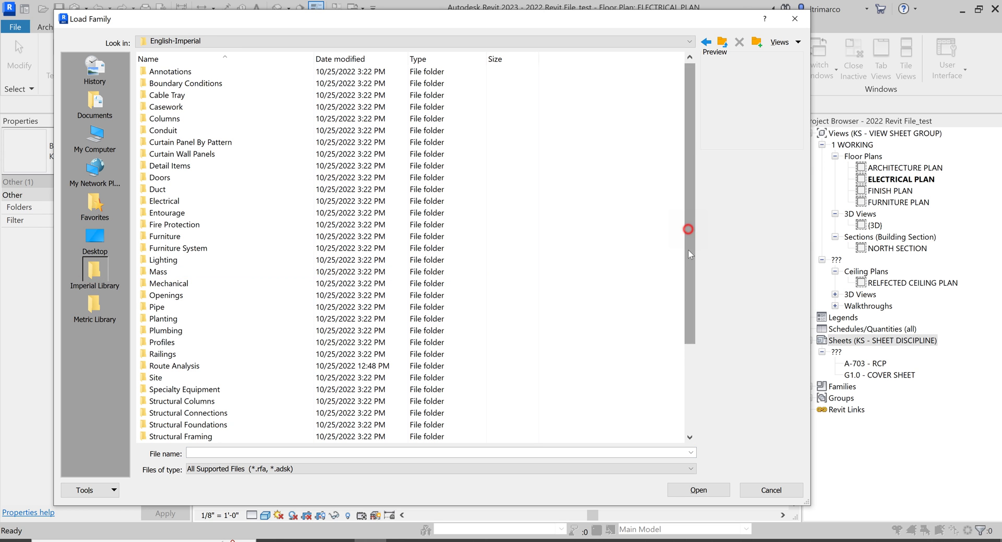
drag(688, 254, 688, 342)
click(177, 425)
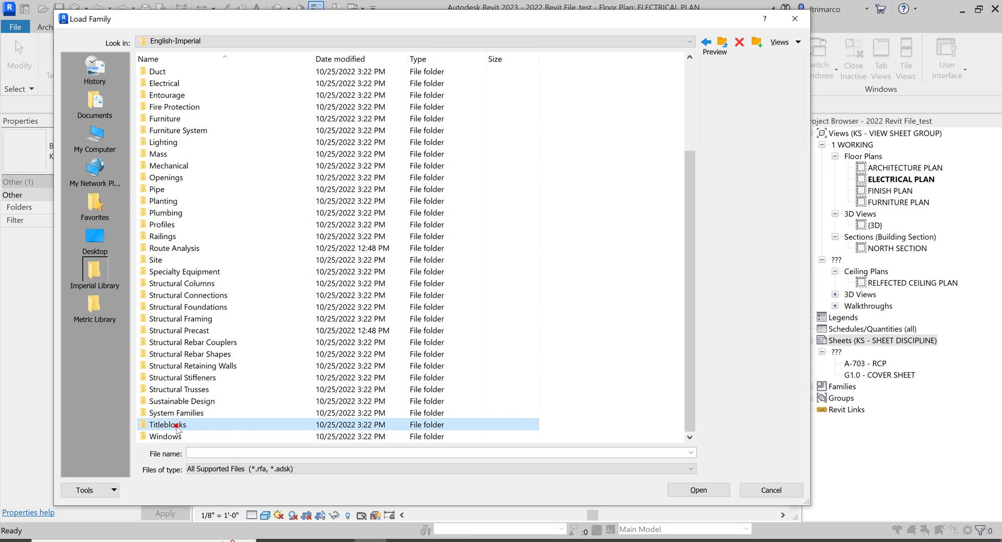
double_click(177, 426)
click(178, 132)
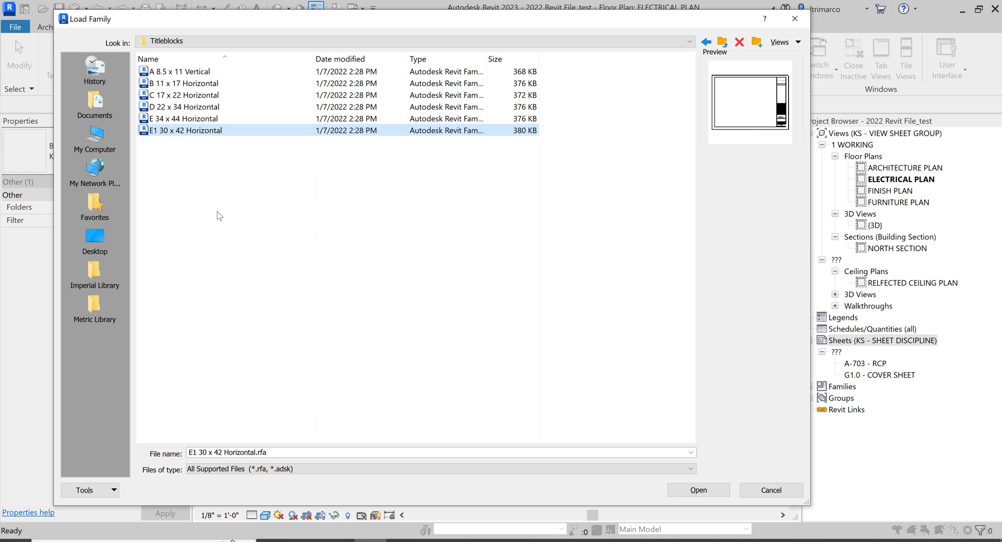
- Browse from the Desktop through BackUp, School and CD2 to the Families_Title Sheets 30x42 folder
click(96, 237)
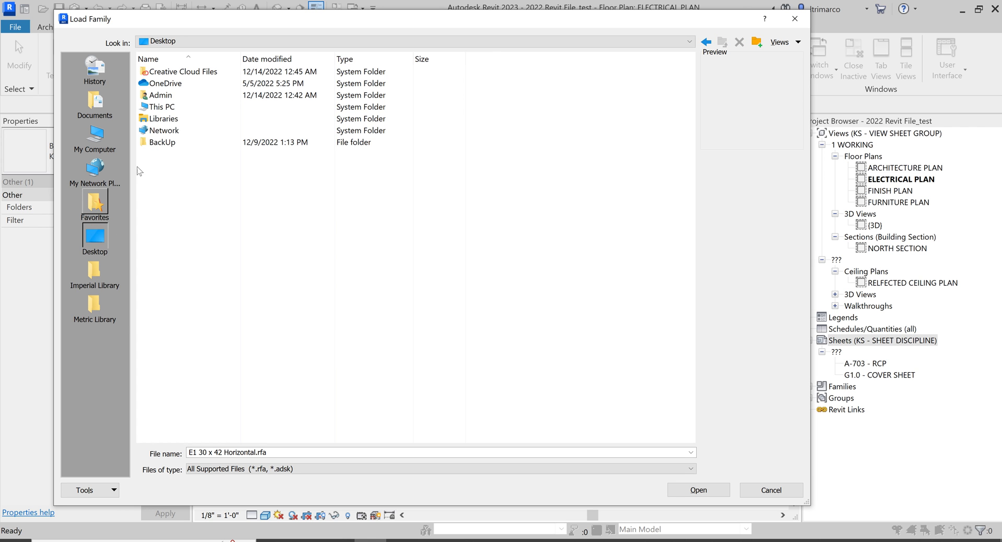
double_click(157, 141)
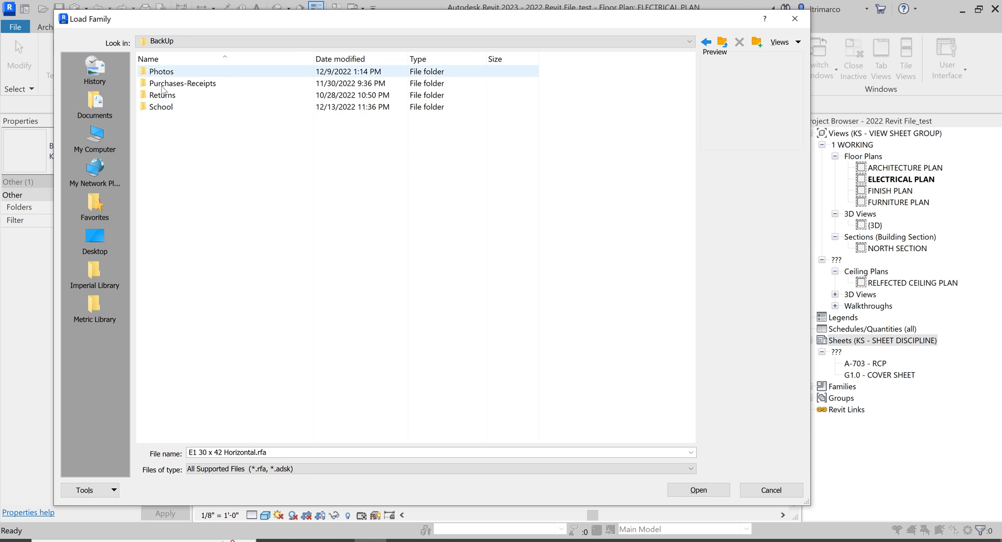
double_click(165, 110)
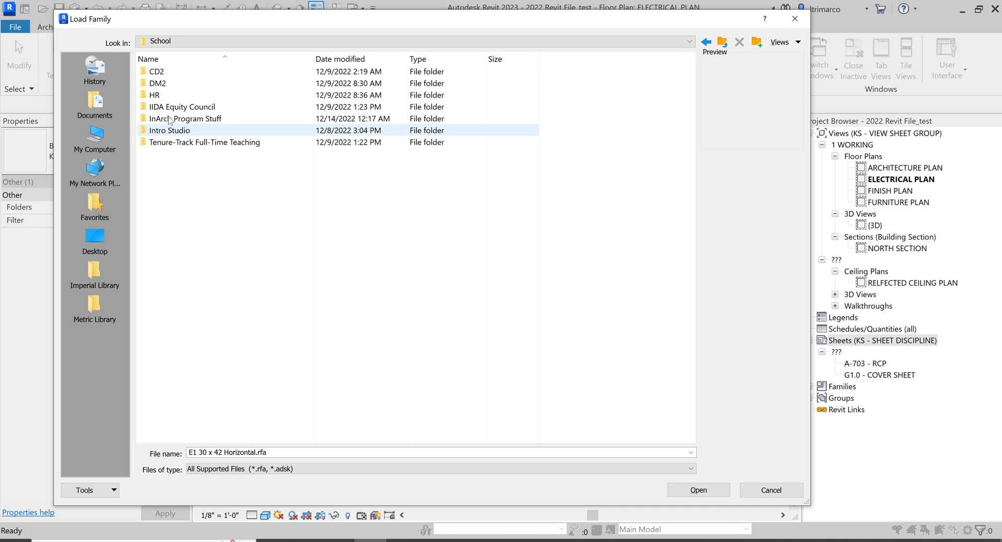
click(156, 72)
double_click(156, 72)
double_click(168, 84)
click(170, 73)
double_click(170, 72)
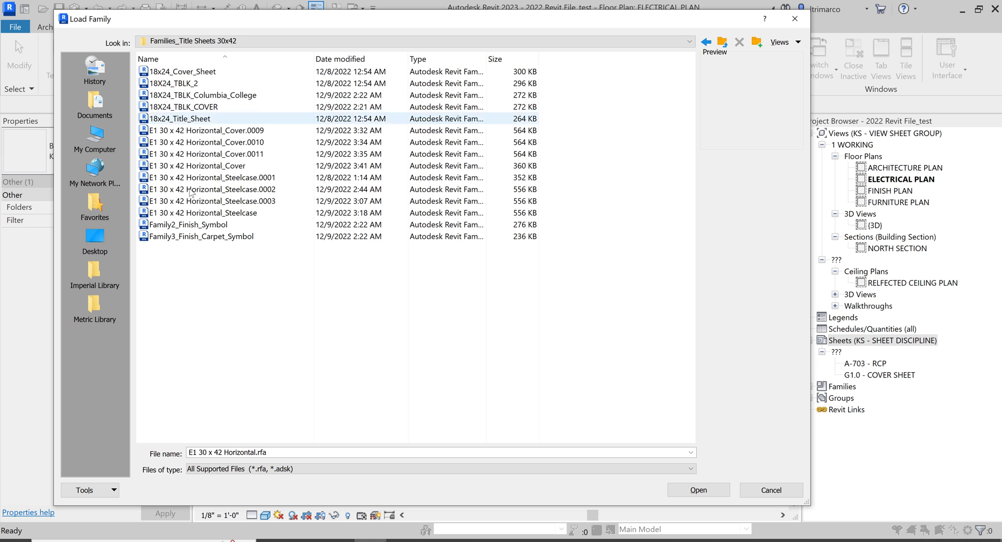
- Preview the 30 x 42 cover titleblock, try to load E1 30 x 42 Horizontal_Steelcase, and decline overwriting the existing family
click(198, 165)
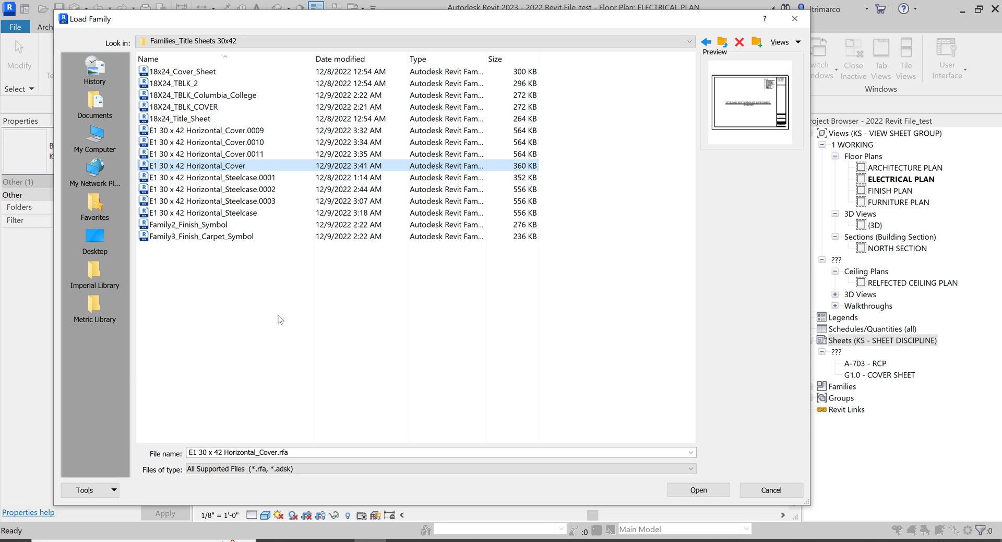
click(238, 213)
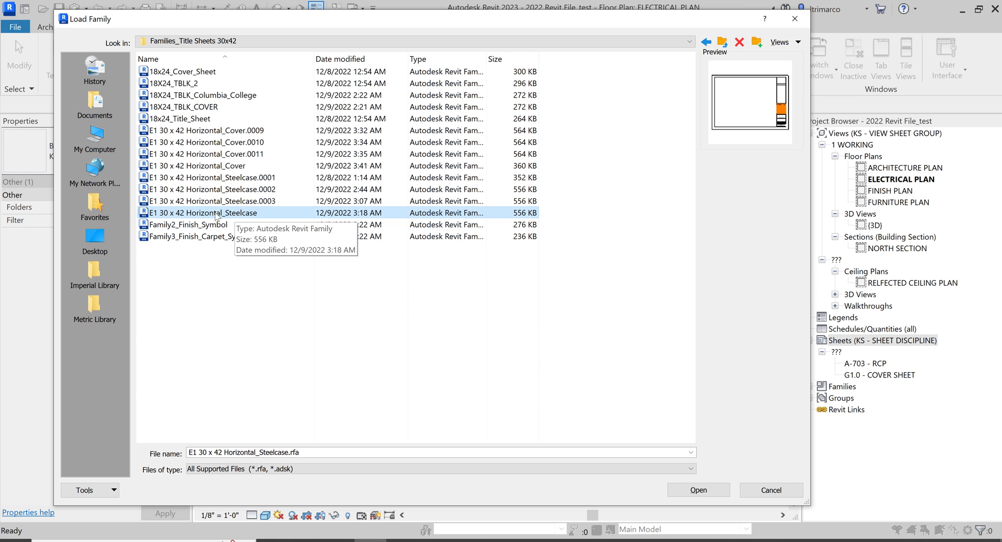
click(699, 490)
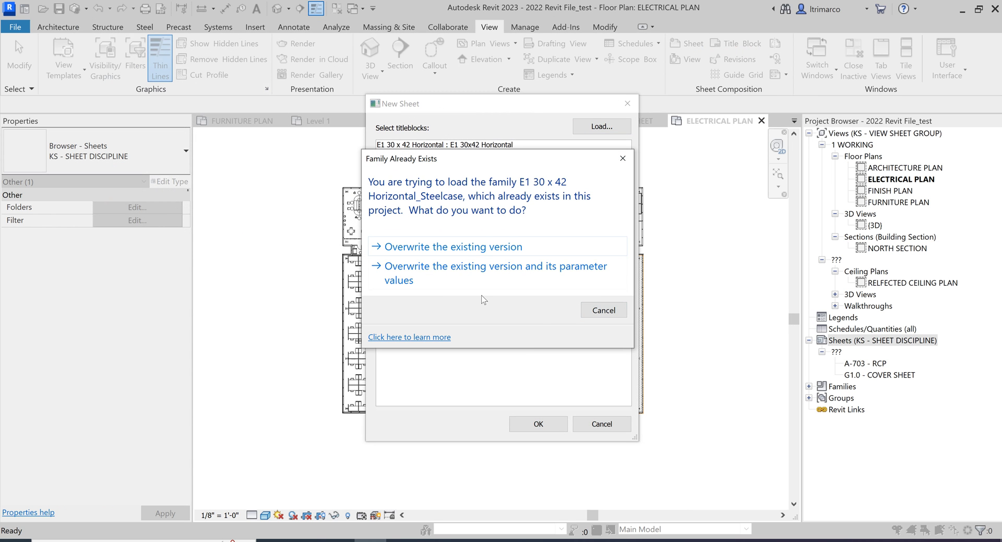
click(604, 311)
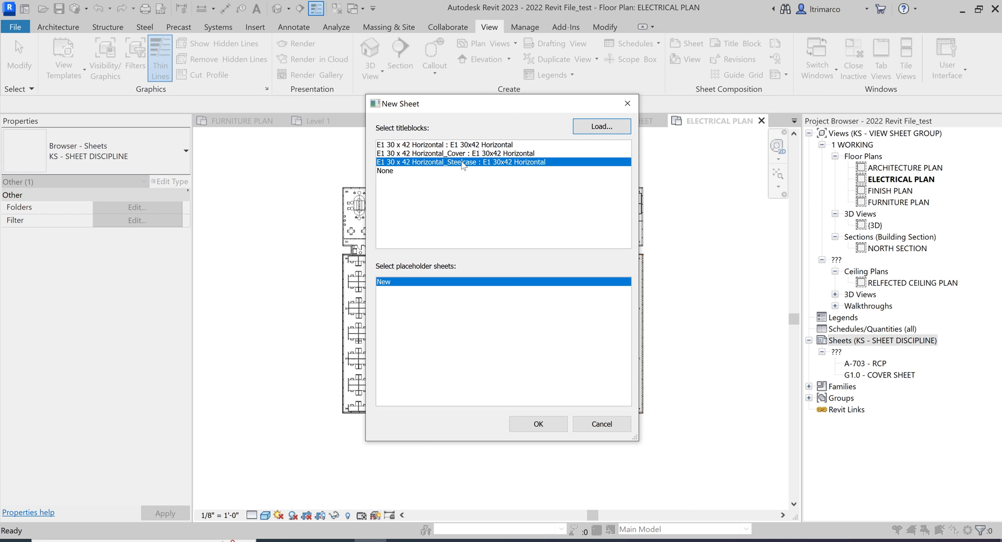
- Create the sheet with the Steelcase 30 x 42 titleblock, and give it number A1.1 and name ARCHITECTURE PLAN
click(553, 424)
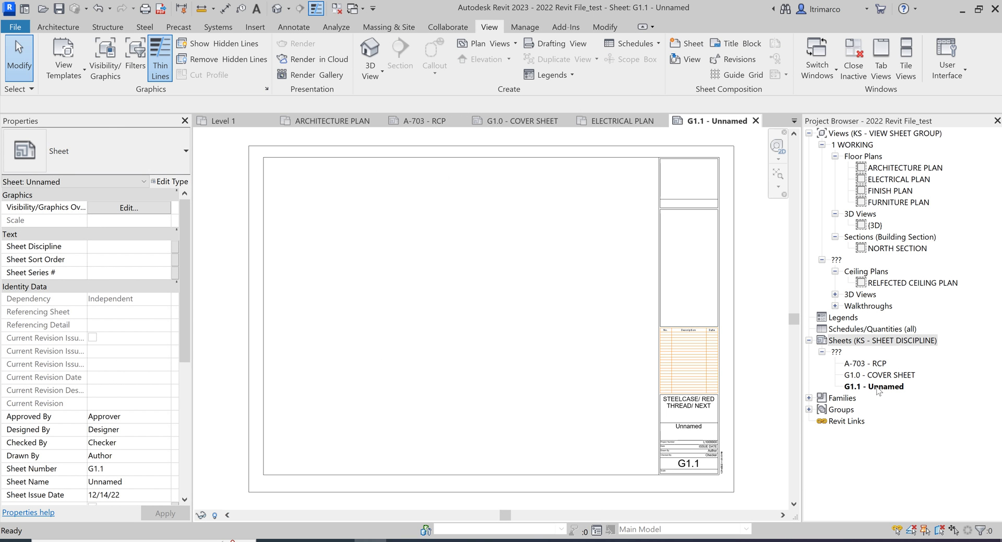
click(878, 387)
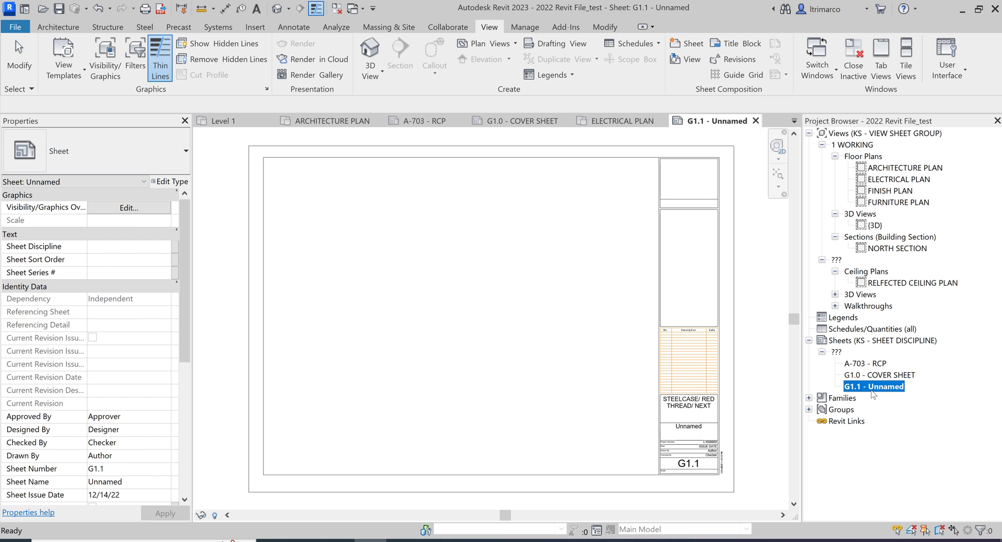
right_click(876, 389)
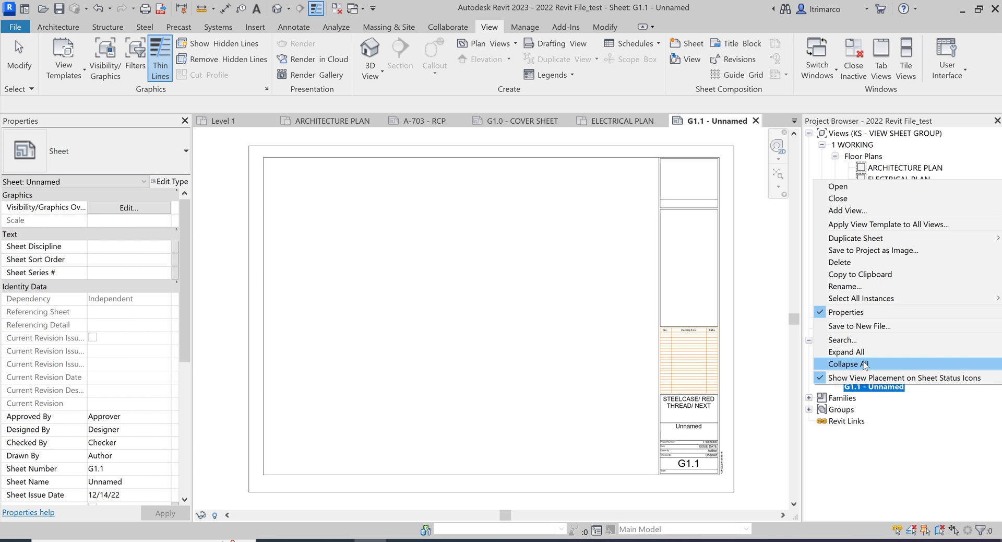
click(851, 286)
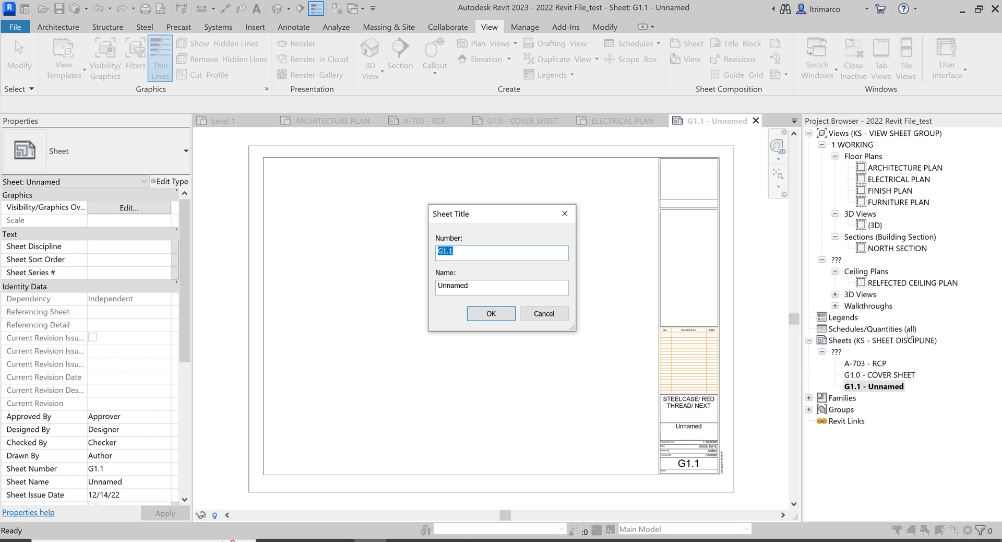
key(BackSpace)
text(A1.1)
double_click(488, 285)
text(ARCHITECTURE)
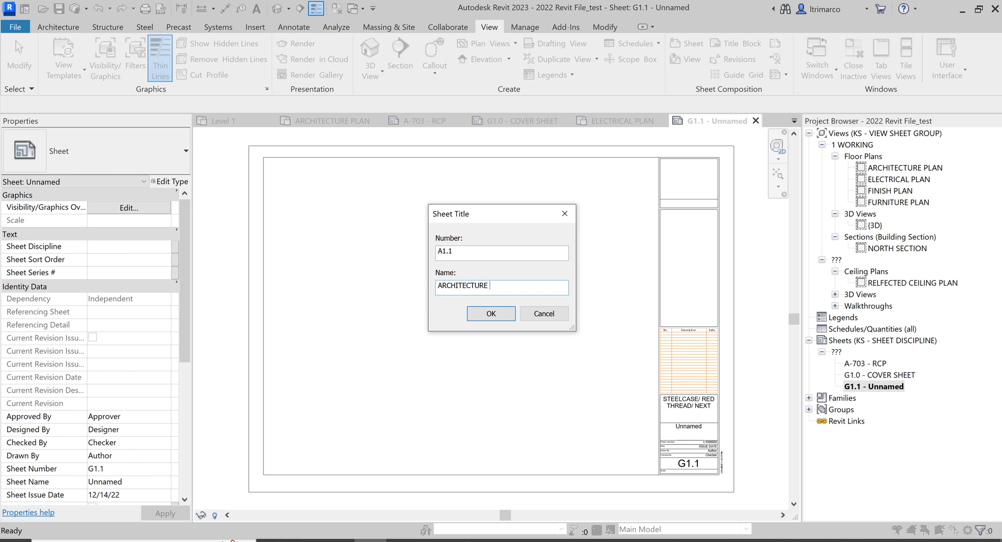
text( PLAN)
click(492, 313)
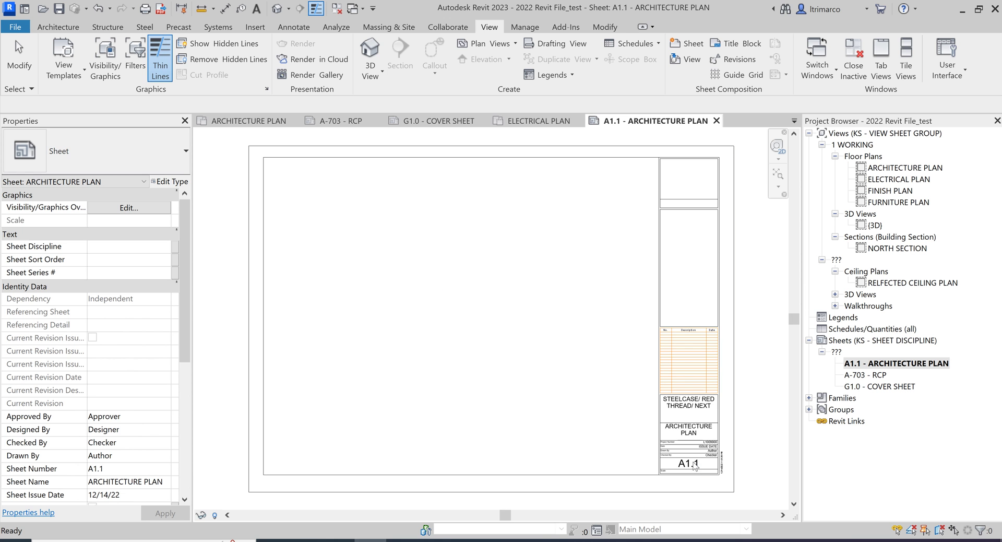
- Set the Checked By value in sheet A1.1's titleblock to LT and open its issue date for editing
scroll(705, 470, up, 2)
scroll(709, 479, up, 3)
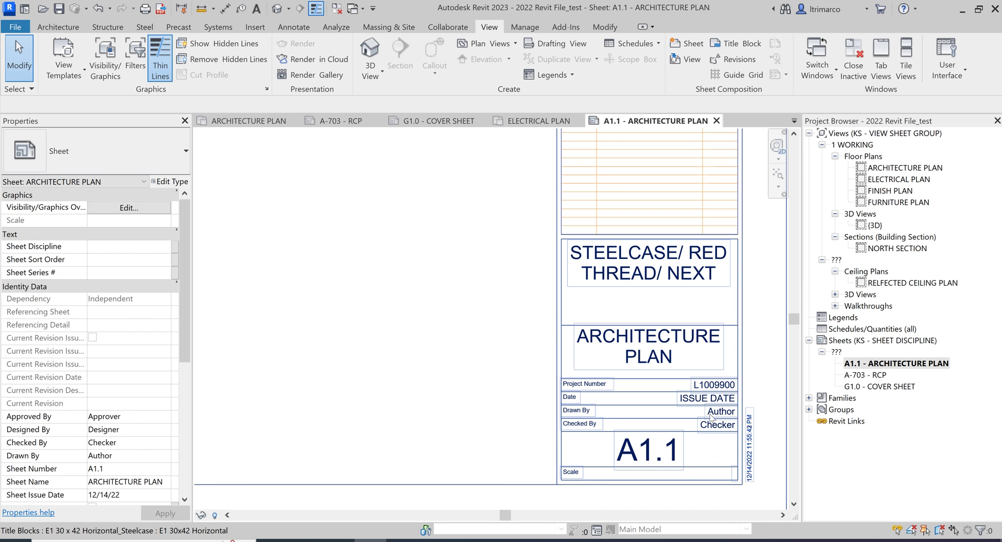
scroll(719, 462, up, 1)
click(725, 407)
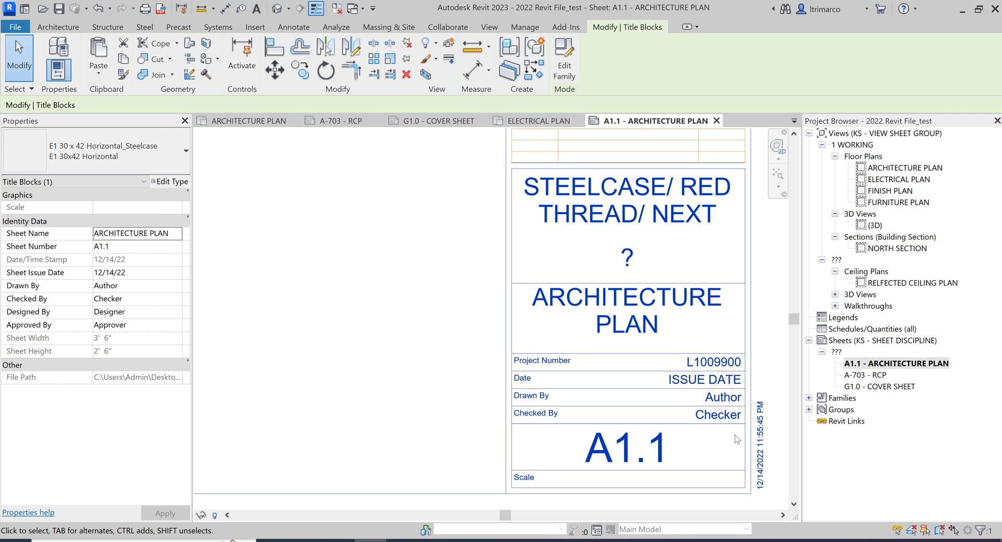
click(726, 400)
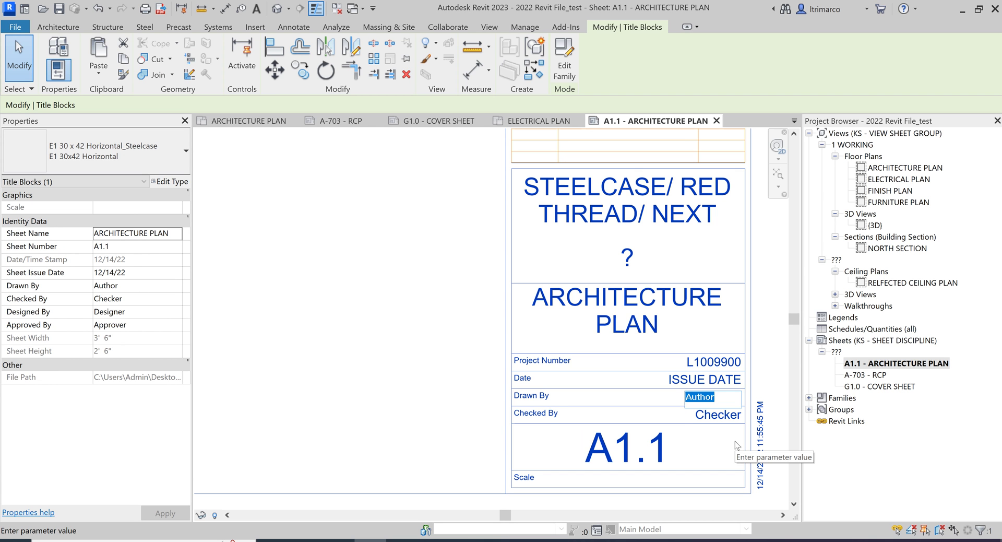
click(721, 420)
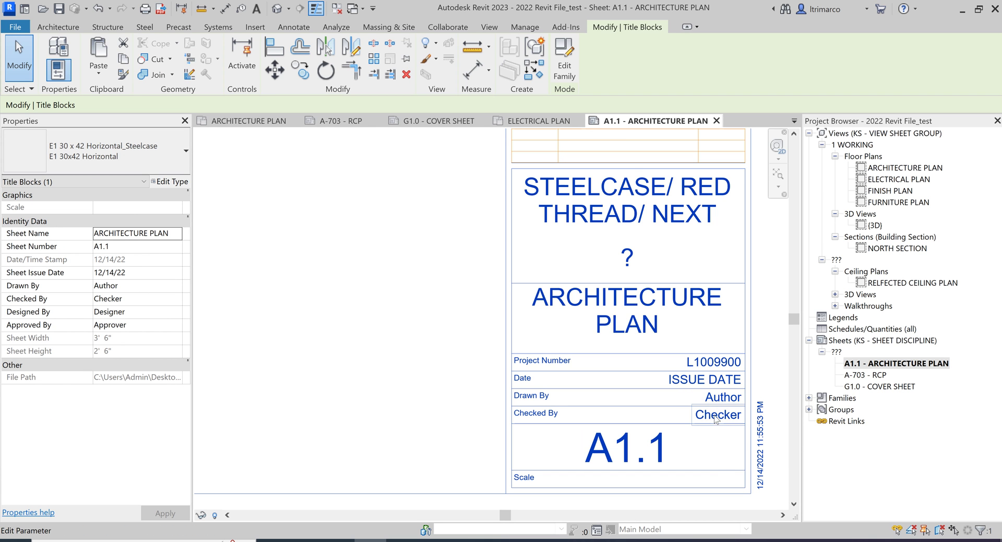
click(715, 418)
text(LT)
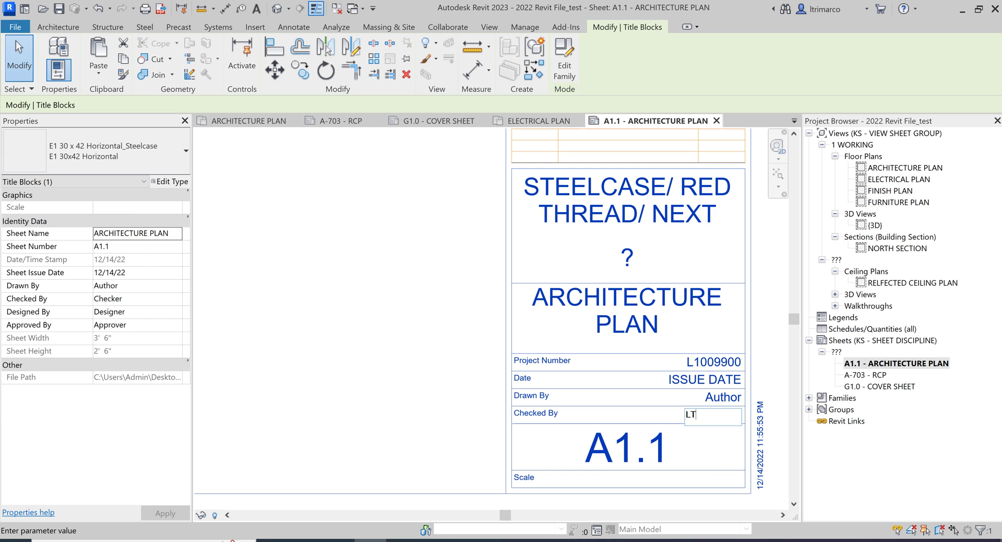
click(713, 379)
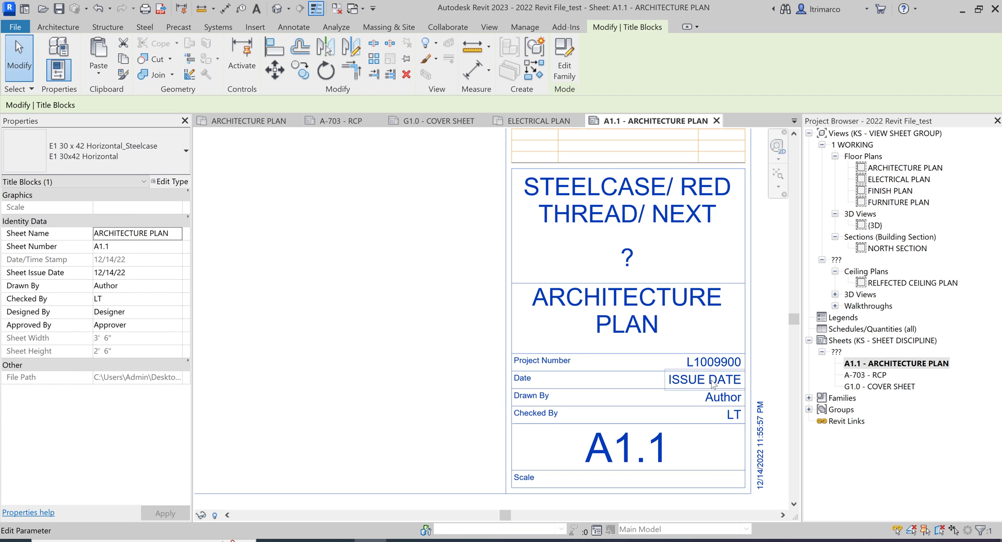
click(712, 379)
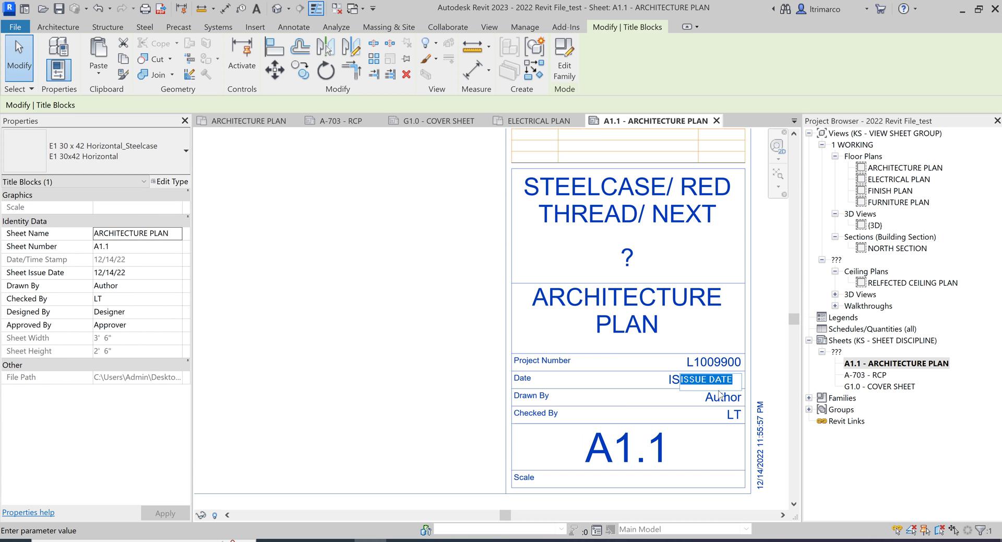
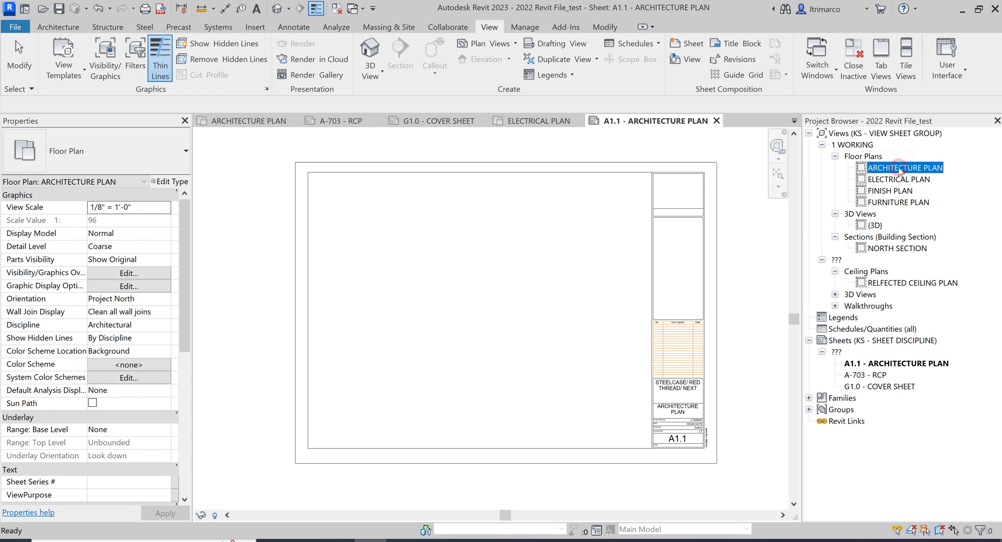
- Place the ARCHITECTURE PLAN floor plan view in the middle of sheet A1.1's drawing area
drag(877, 184, 475, 315)
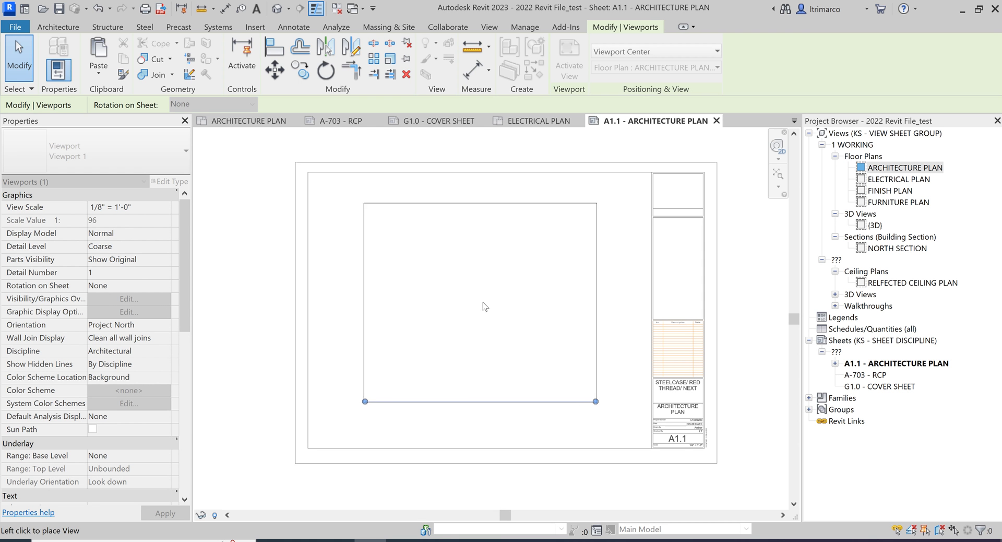
click(478, 309)
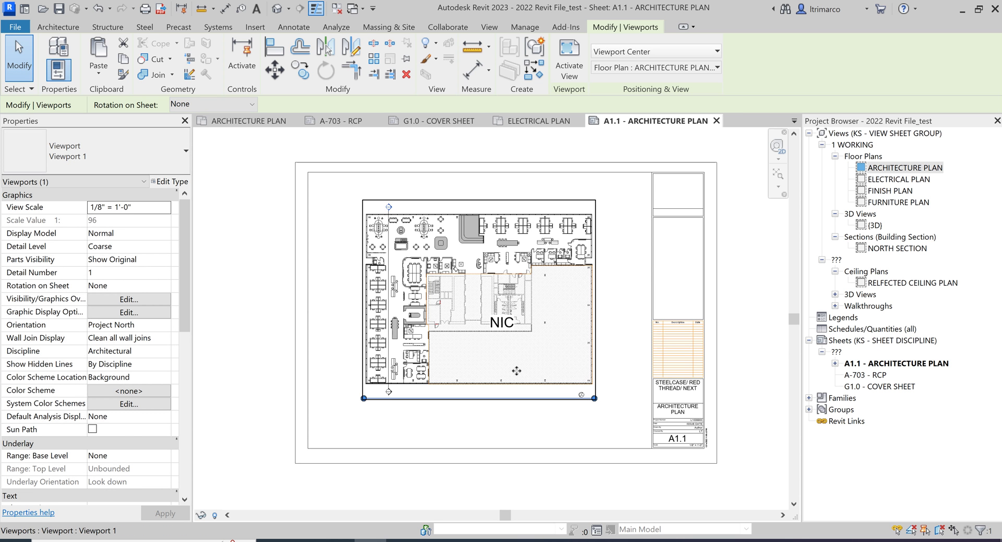
- Examine the placed architecture plan viewport on the sheet, from its lower corner symbol to the interior layout and overall fit
scroll(599, 412, up, 3)
scroll(599, 412, up, 4)
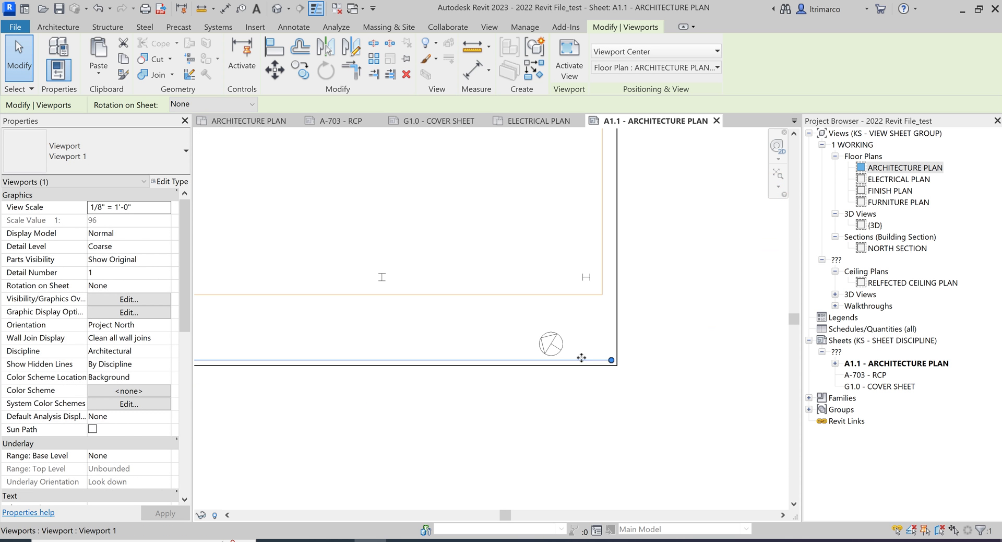
scroll(679, 388, down, 3)
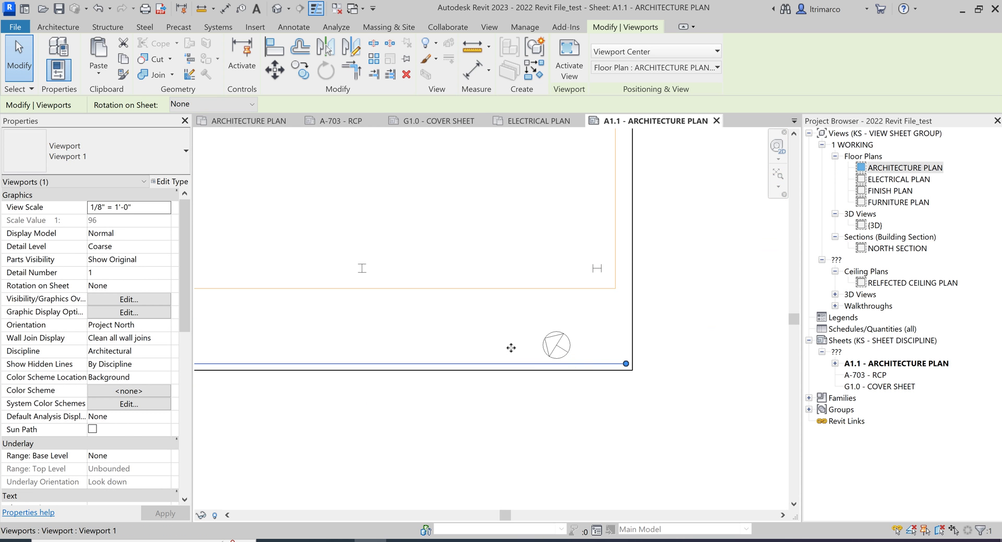
scroll(679, 388, down, 3)
scroll(489, 265, up, 3)
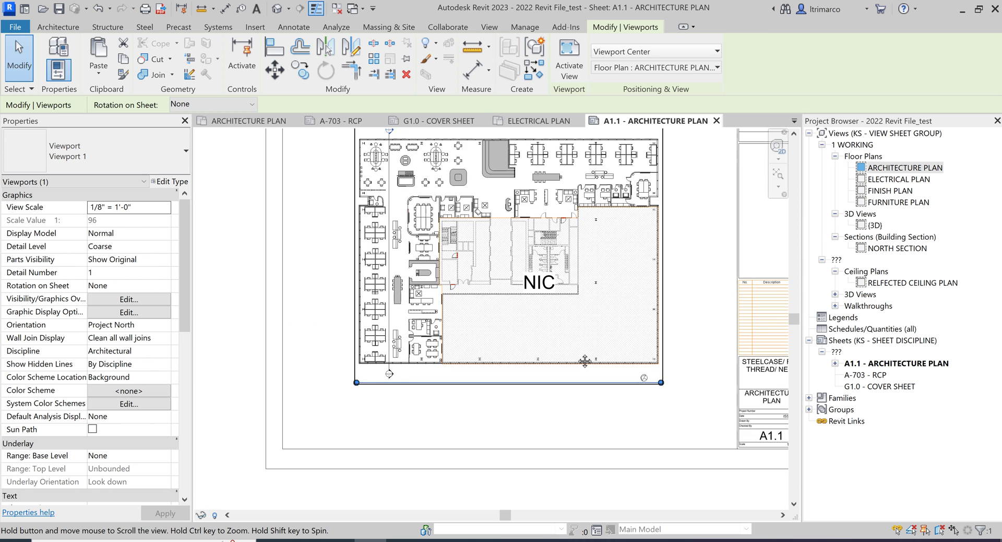
scroll(489, 265, up, 3)
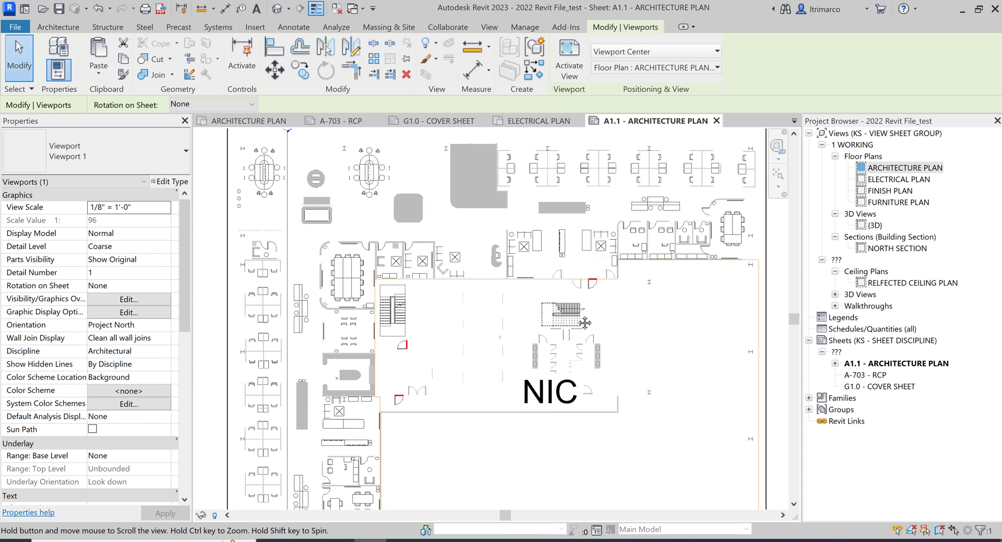
scroll(679, 266, up, 2)
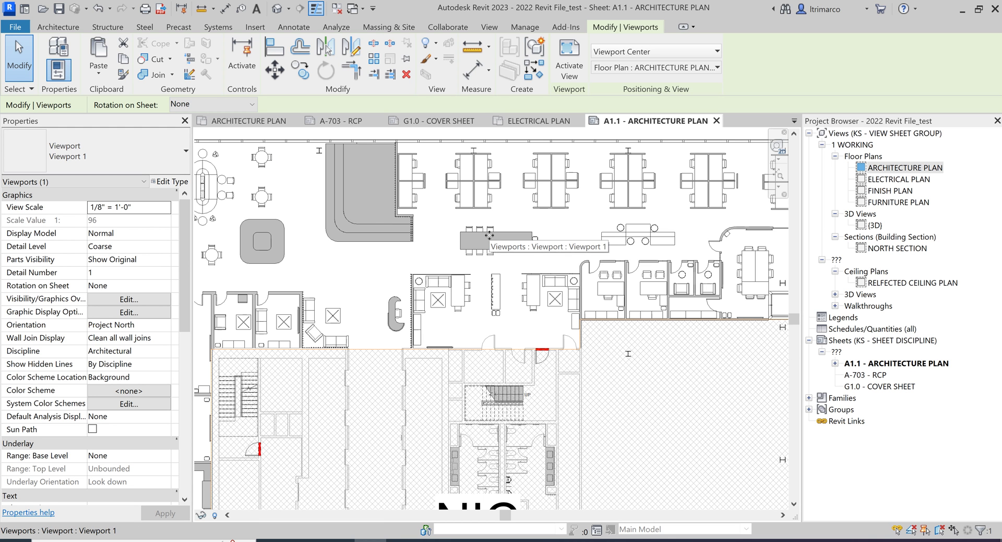
scroll(595, 223, down, 4)
scroll(584, 235, down, 2)
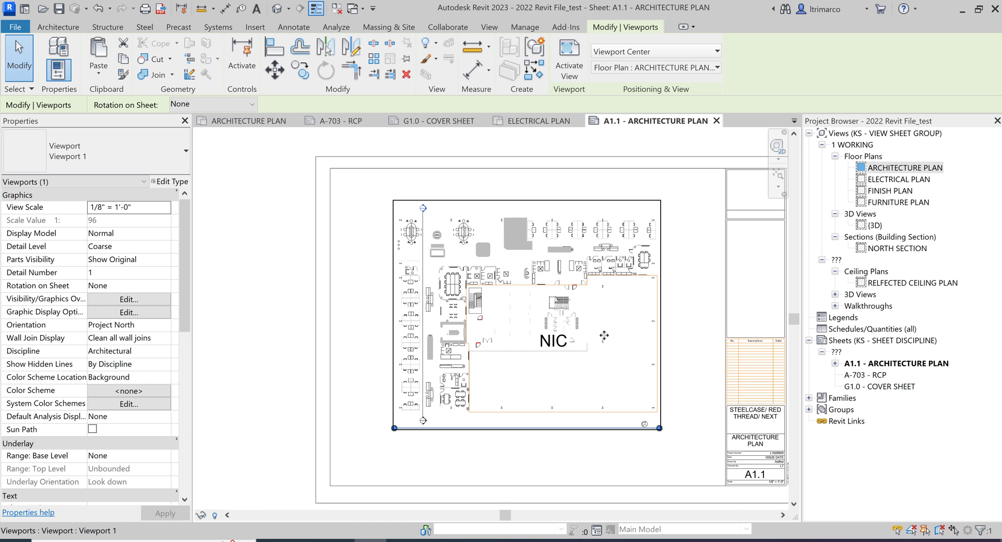
scroll(501, 345, down, 1)
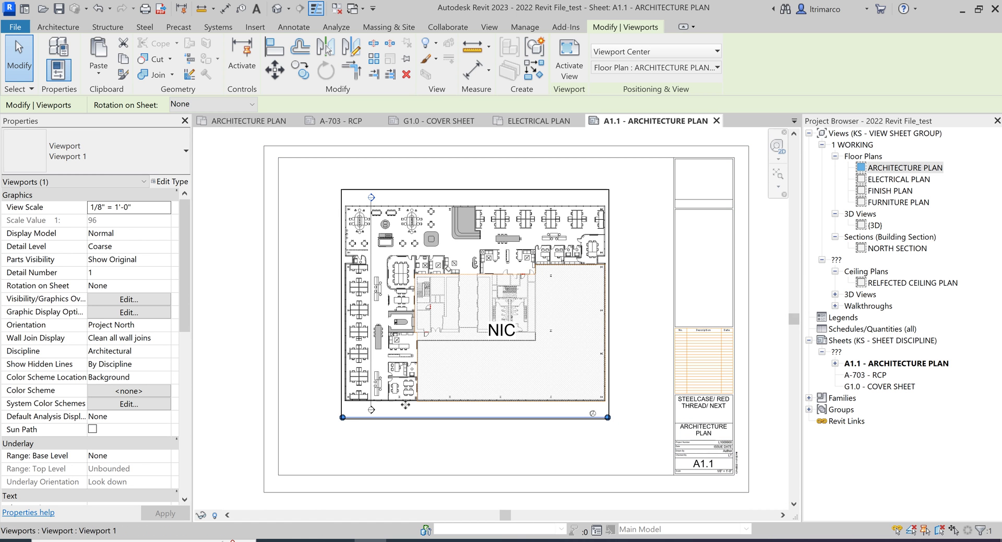
- Open the ARCHITECTURE PLAN floor plan view and review its available view scales without changing the scale
double_click(885, 168)
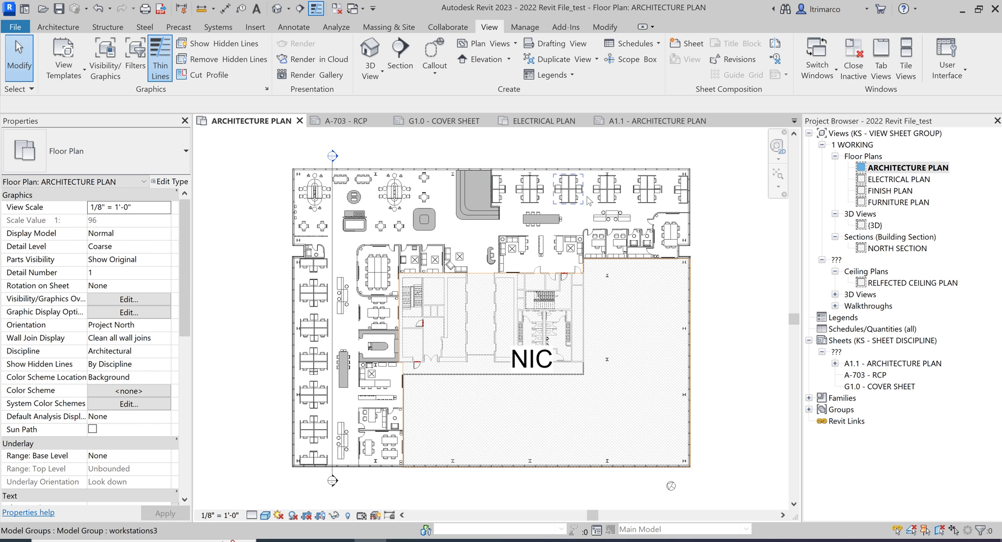
click(233, 516)
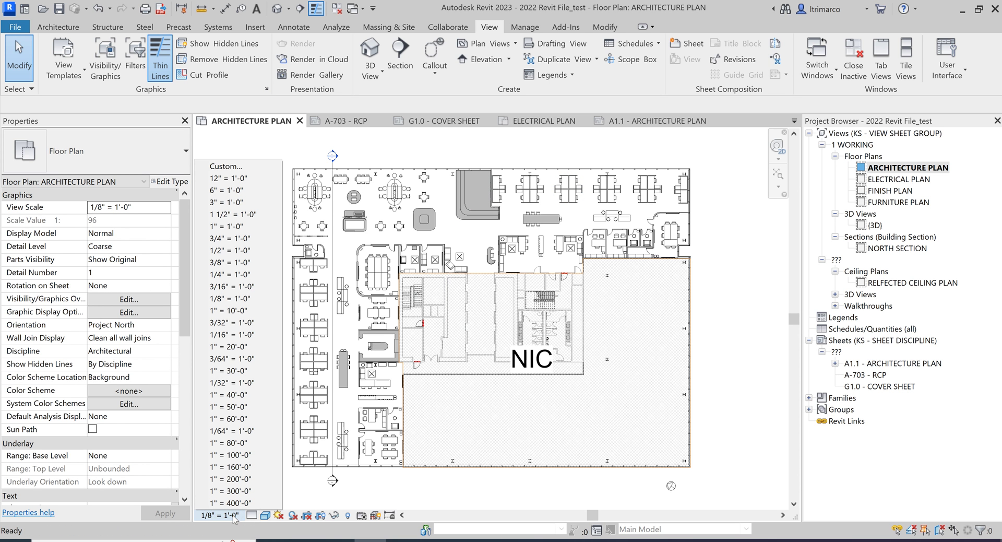
click(296, 490)
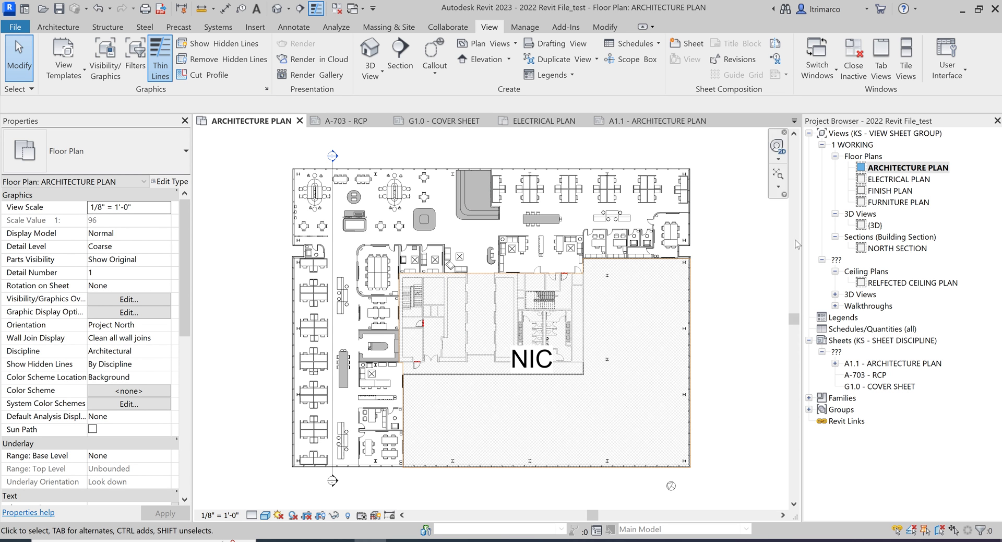
- Review the working floor plans from ARCHITECTURE PLAN to FURNITURE PLAN, the NORTH SECTION view and sheet A1.1 by selecting them in the project browser
click(885, 168)
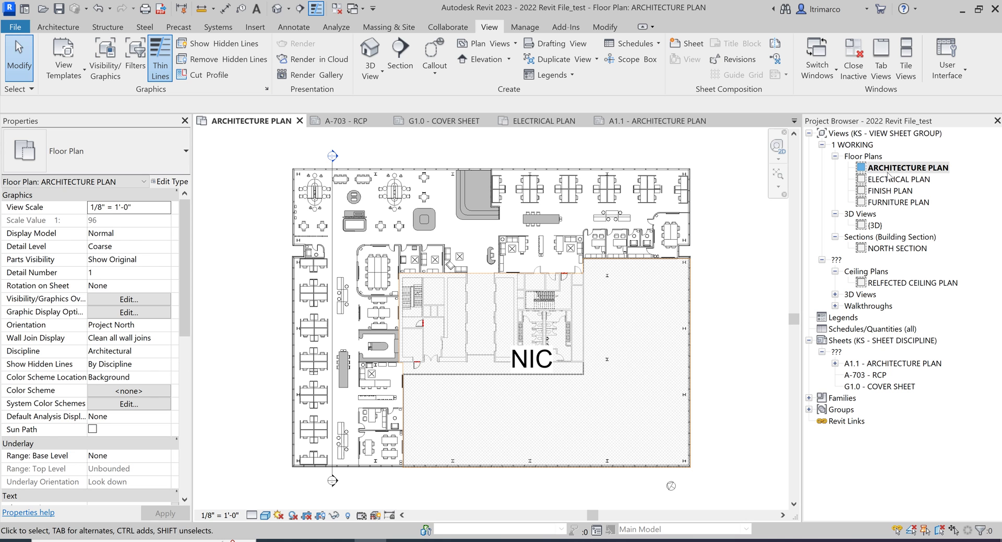
shift+click(894, 203)
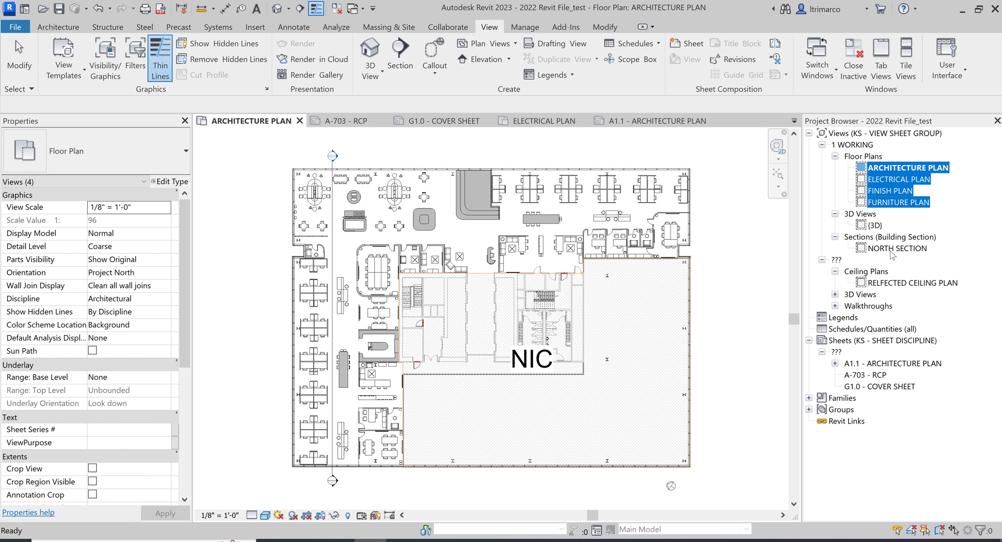
click(884, 249)
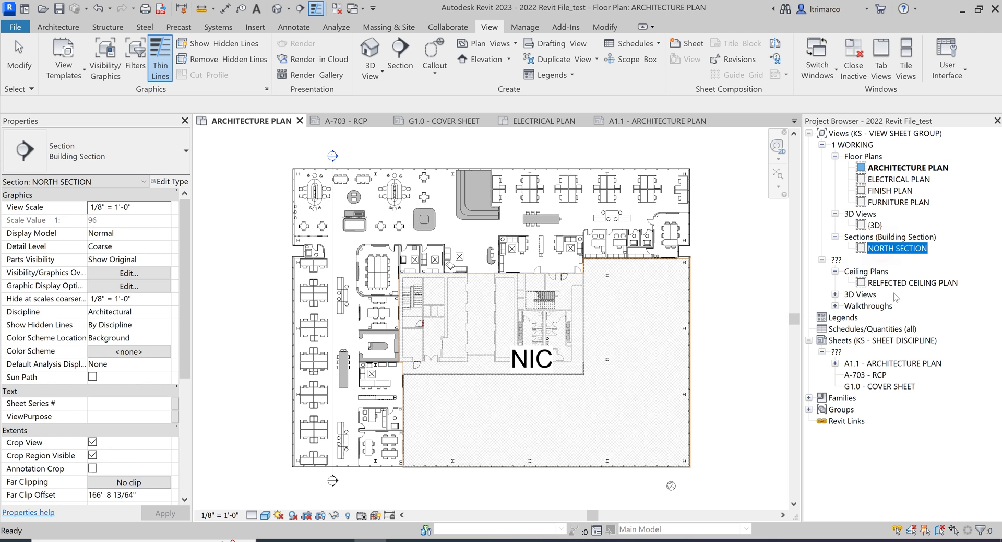
click(892, 168)
shift+click(890, 203)
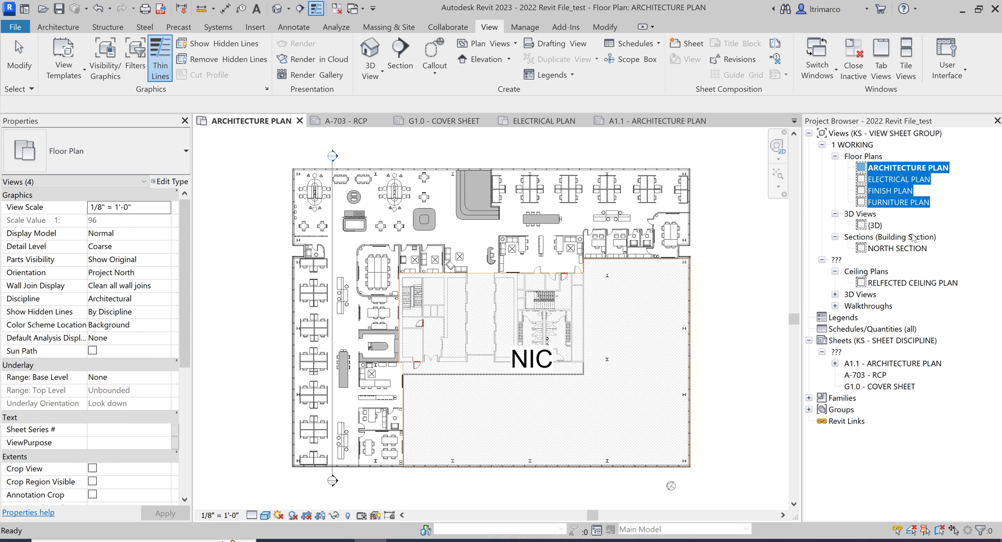
click(879, 363)
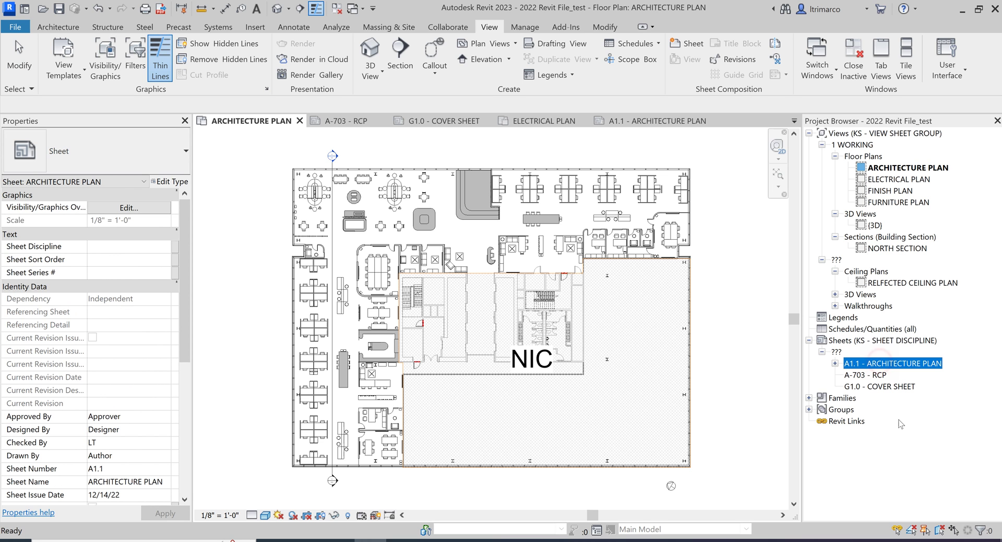